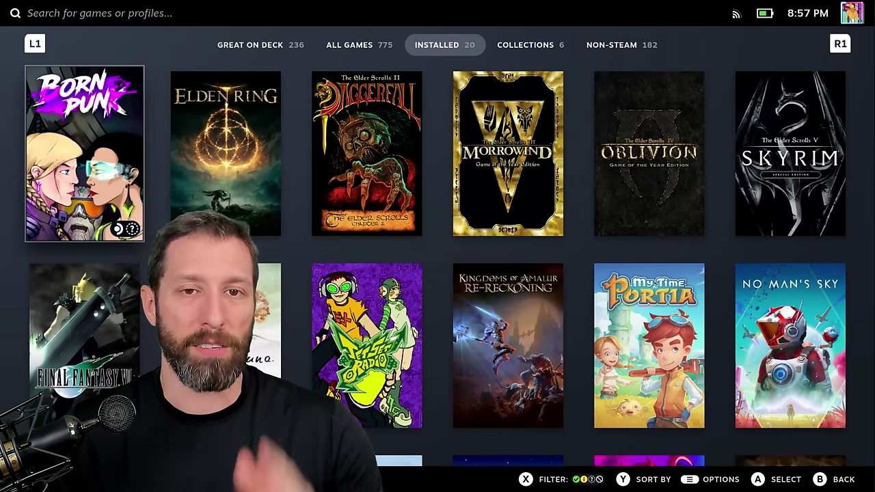
Step: Check the library filter options and open the Sniper Elite 5 page from the installed games
key("x")
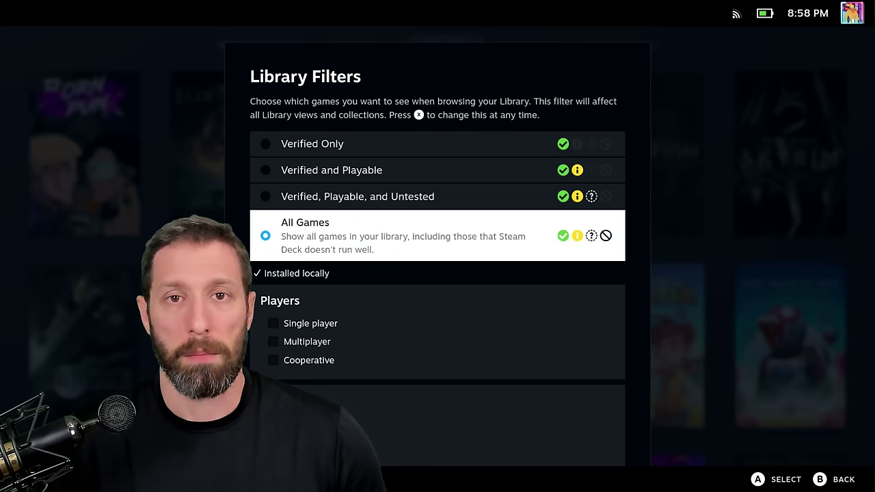
key("Escape")
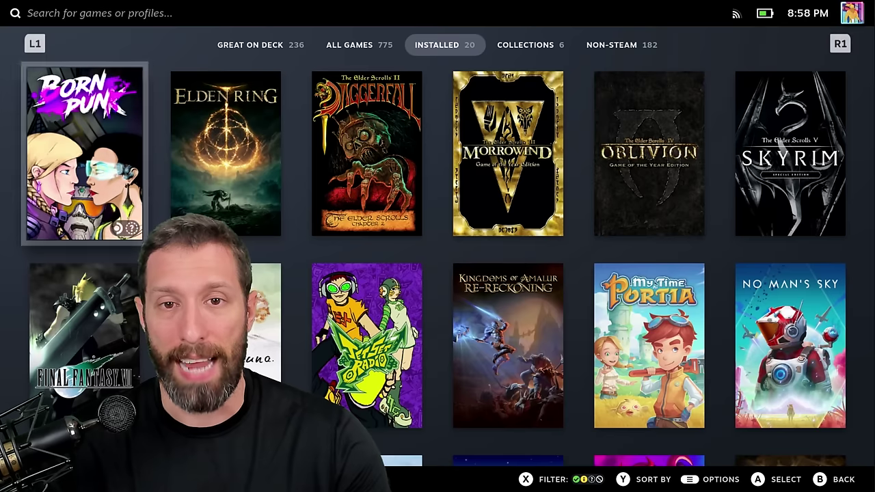
key("Right")
key("Down")
key("Down")
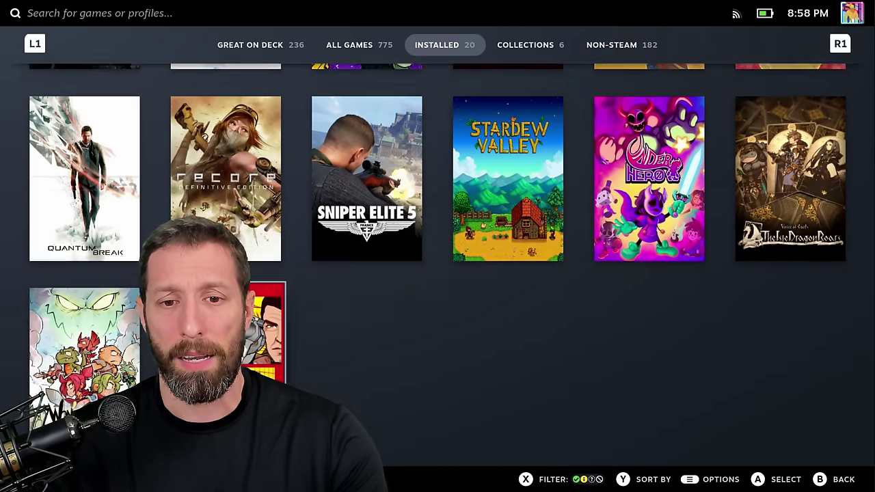
key("Right")
key("Return")
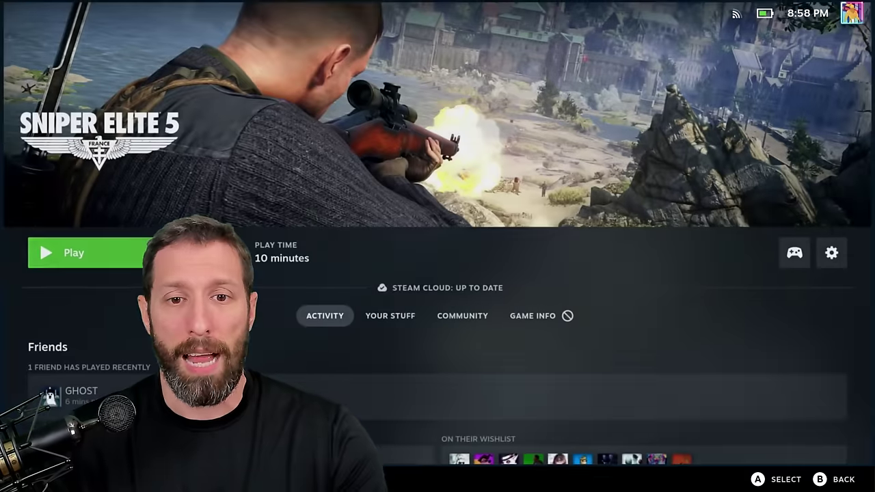
Step: View the Steam Deck compatibility details in the game info of Sniper Elite 5 and close them
key("Down")
key("Right")
key("Right")
key("Right")
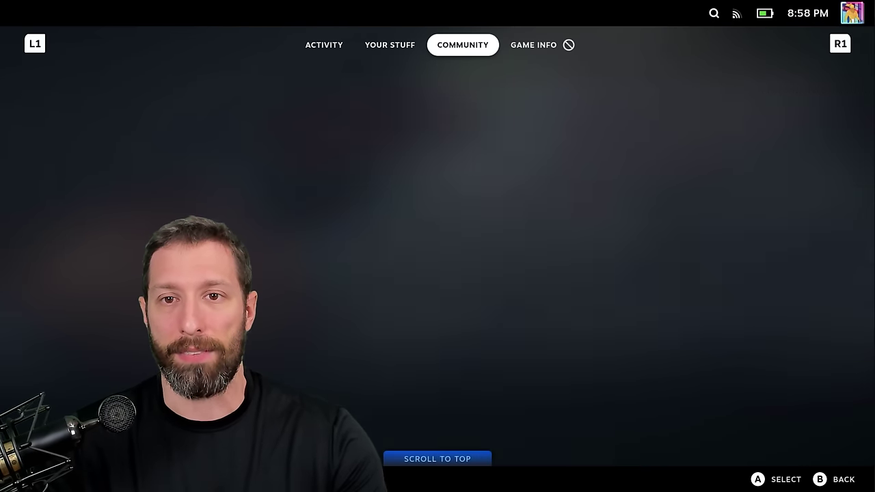
key("Down")
key("Return")
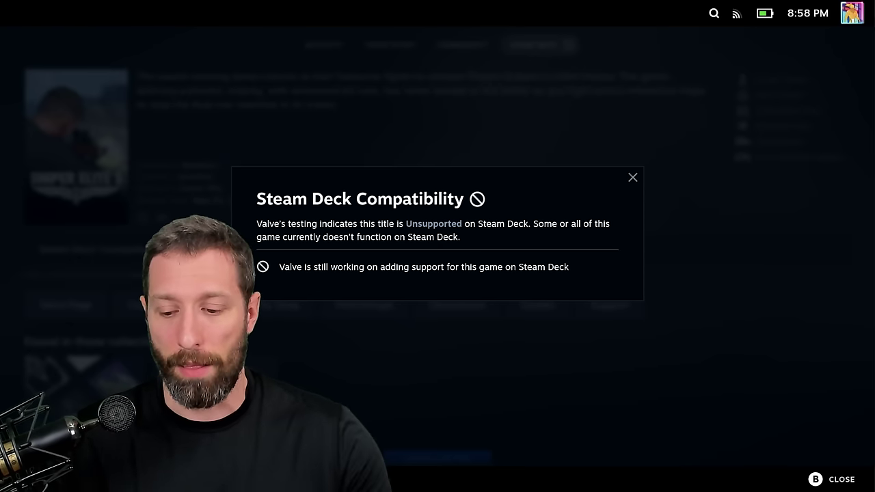
key("Escape")
key("Up")
key("Up")
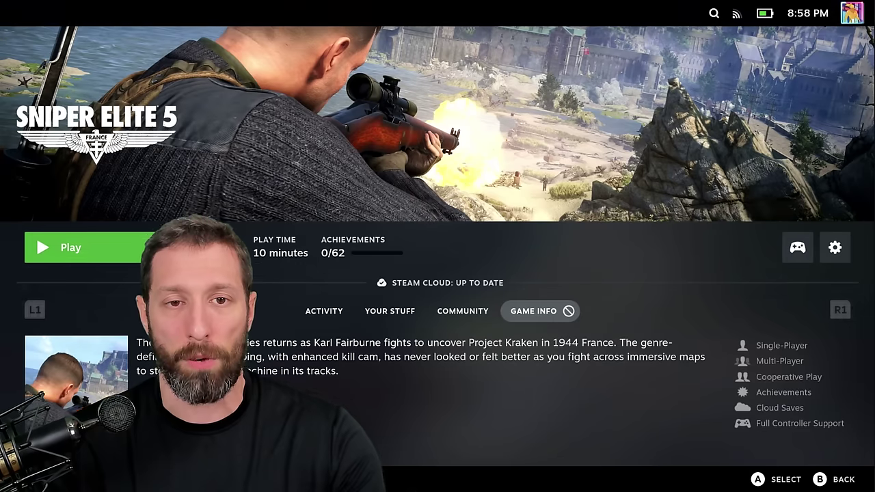
Step: Look at the controller settings of Sniper Elite 5 and return to the game page
key("Right")
key("Return")
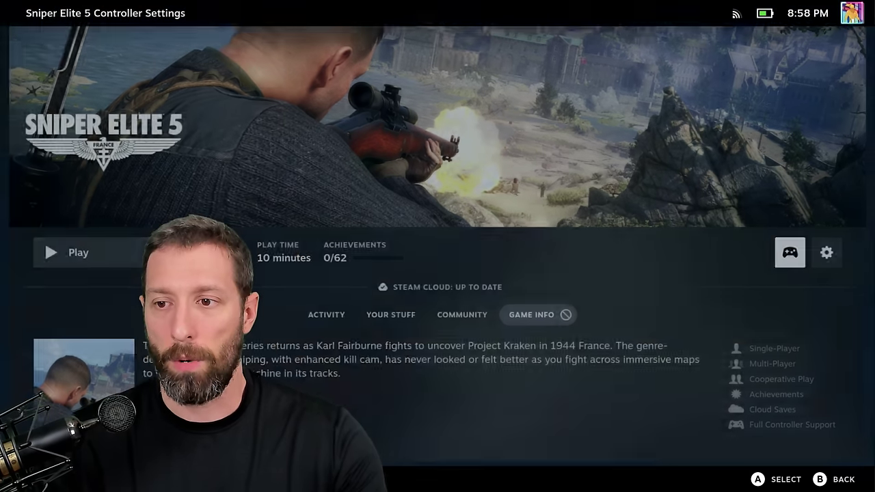
key("Escape")
Step: Open the properties of Sniper Elite 5, view its Compatibility settings, and return to the game page
key("Right")
key("Return")
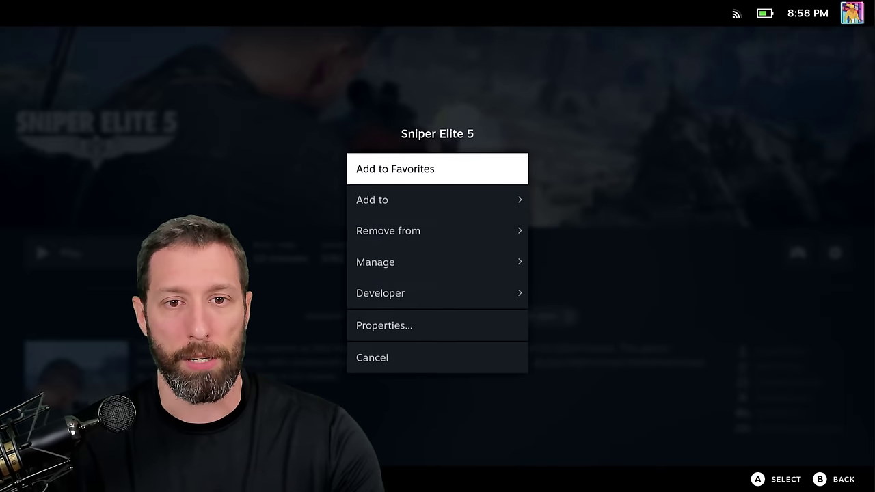
key("Down")
key("Down")
key("Down")
key("Down")
key("Down")
key("Return")
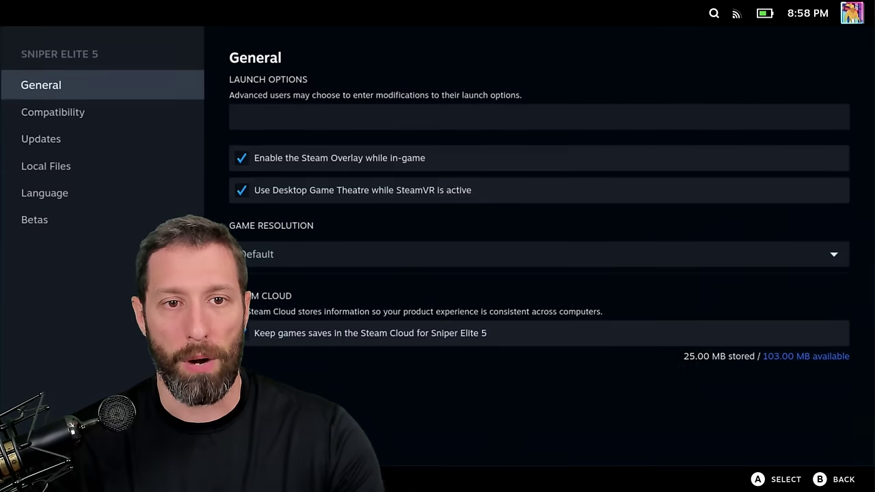
key("Down")
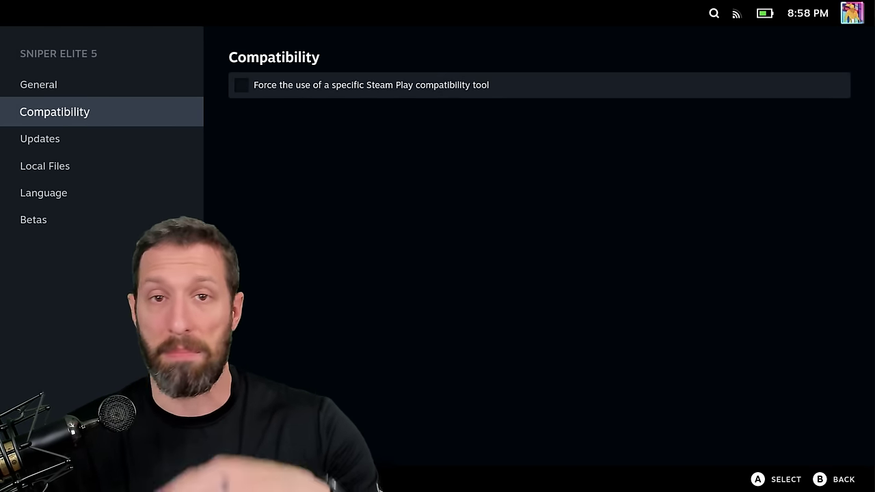
key("Escape")
key("Left")
key("Left")
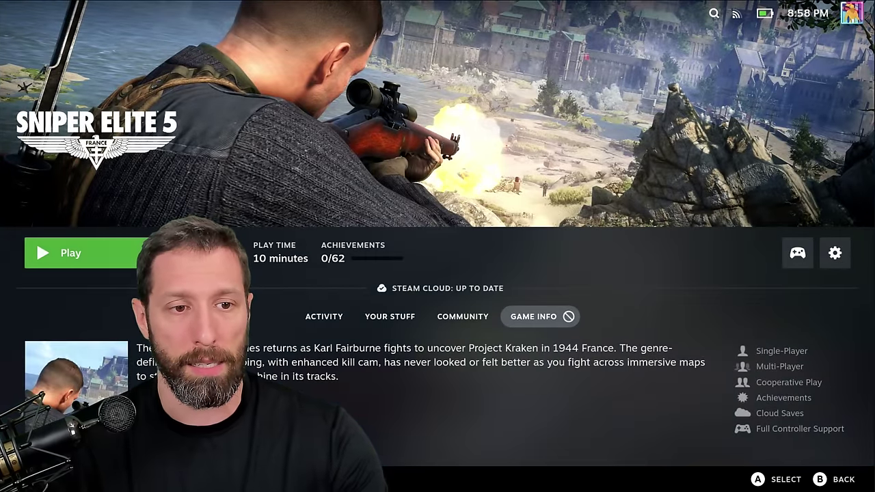
key("Return")
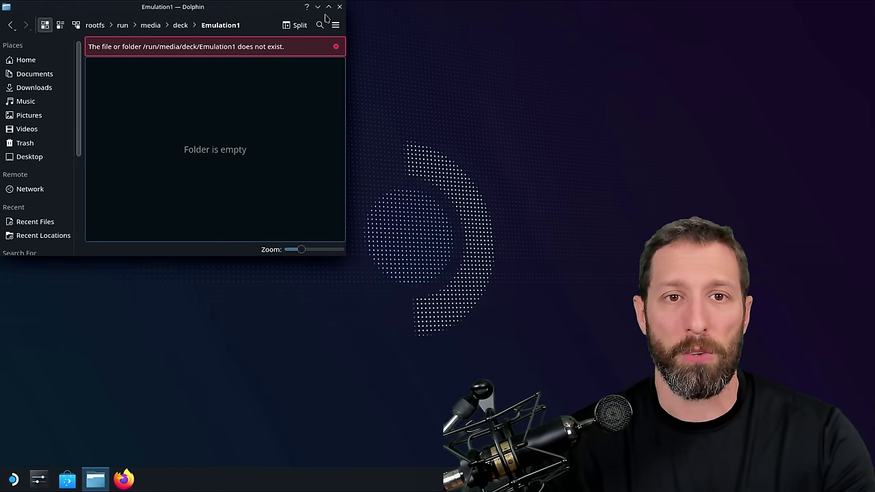
Step: Maximize the Dolphin window and open the Home folder
left_click(328, 7)
left_click(41, 61)
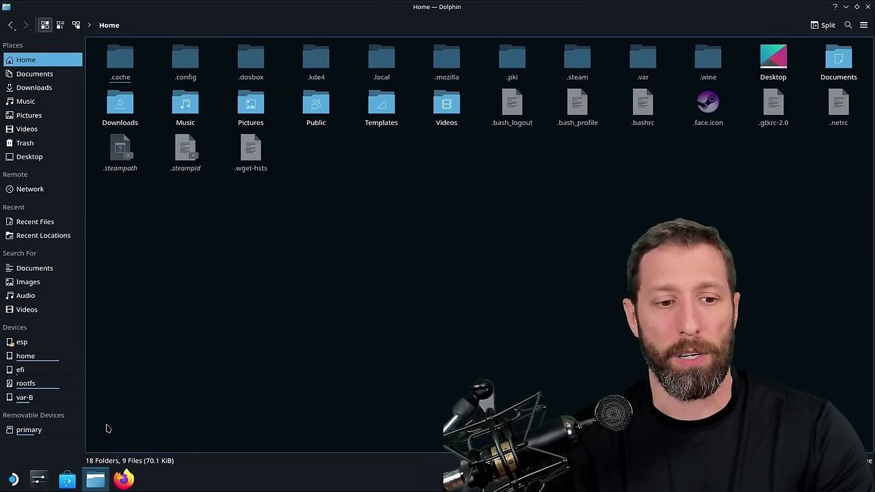
mouse_move(101, 484)
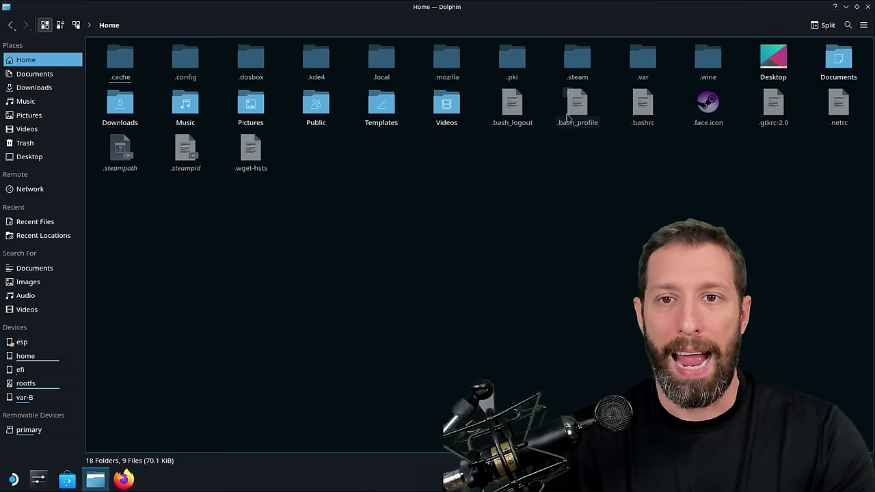
Step: Turn the display of hidden files off and on again in the Home folder
left_click(864, 26)
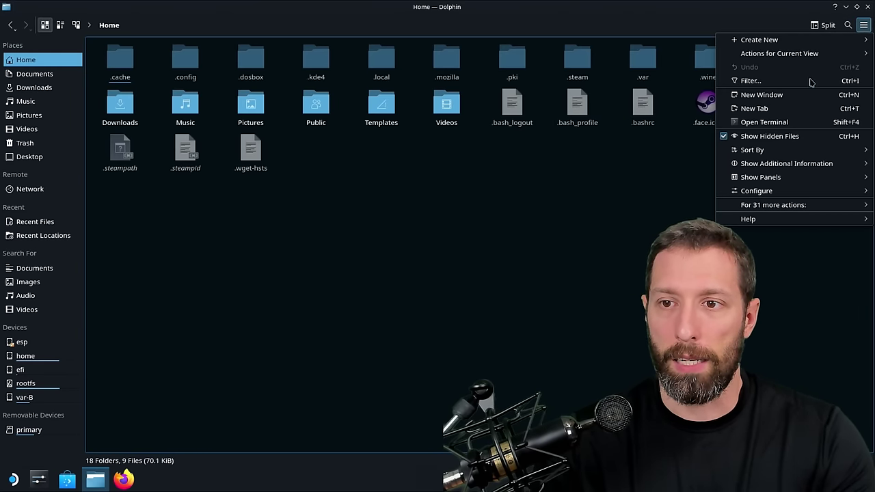
left_click(779, 138)
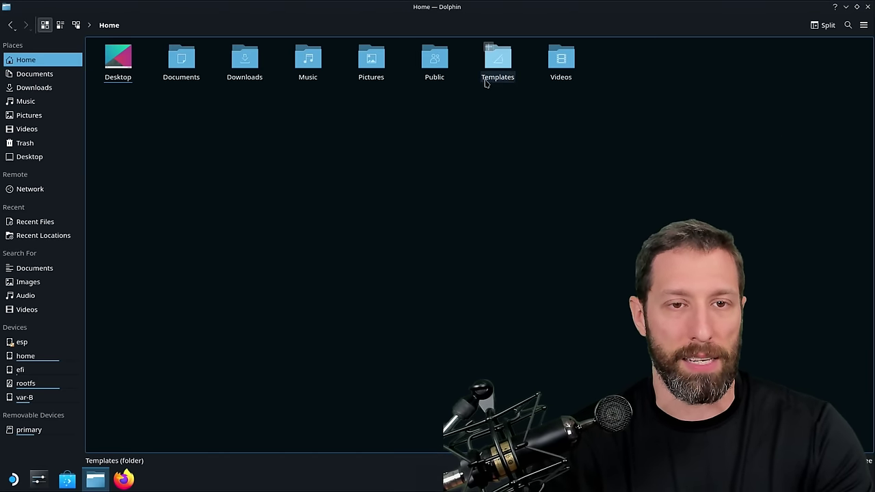
left_click(864, 25)
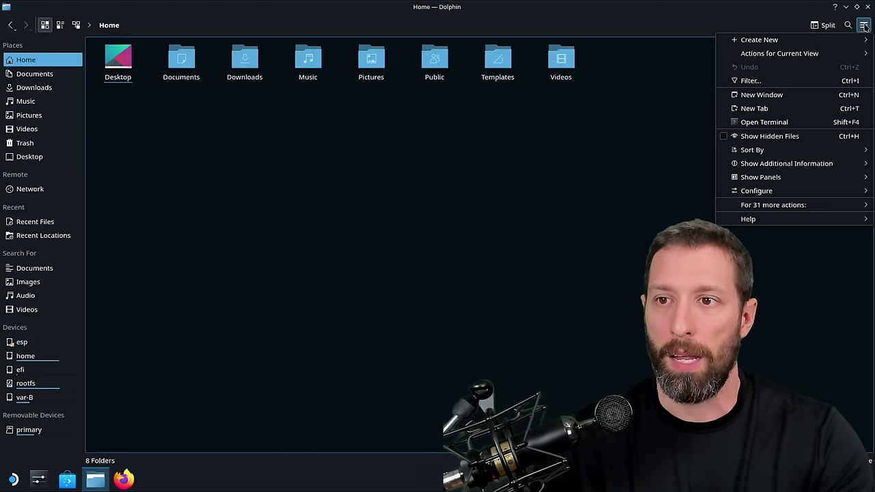
left_click(775, 139)
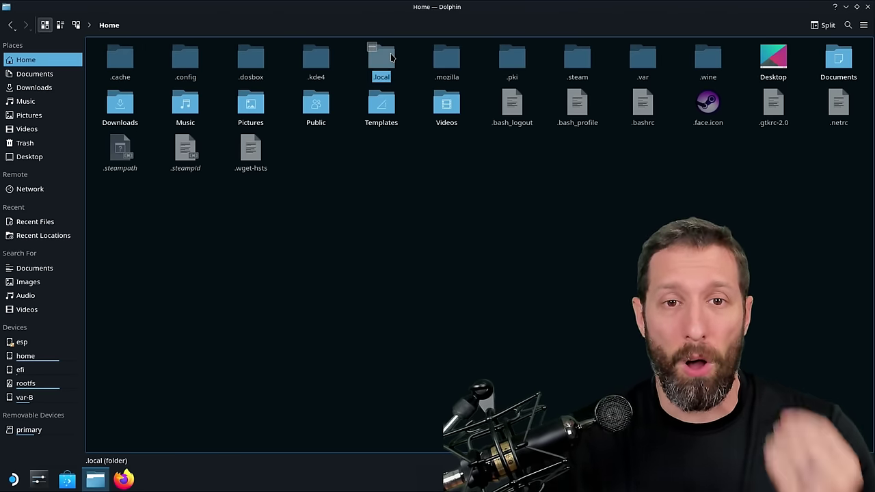
Step: Browse from Home through .local, share, Steam and steamapps to the common folder that holds the installed games
double_click(390, 57)
double_click(118, 59)
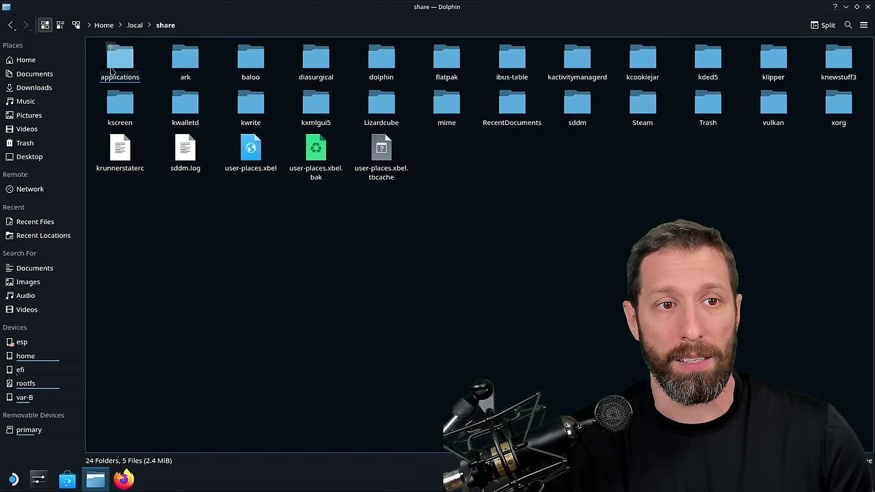
double_click(642, 104)
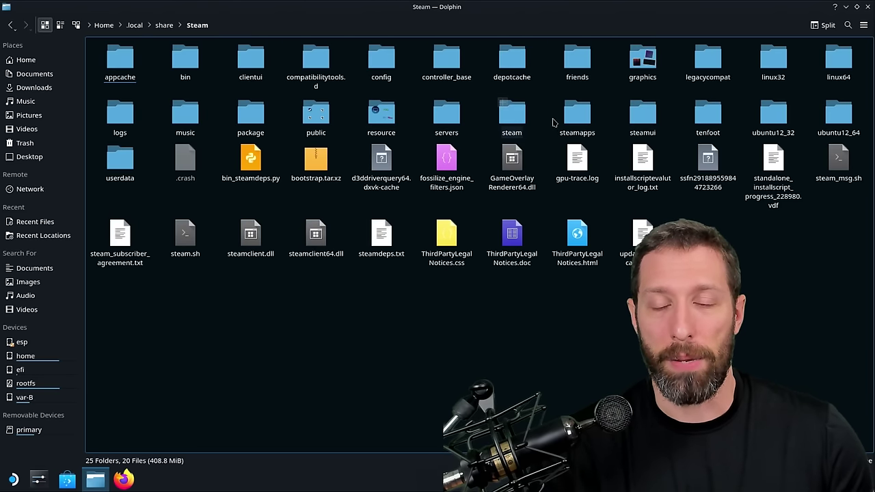
double_click(578, 115)
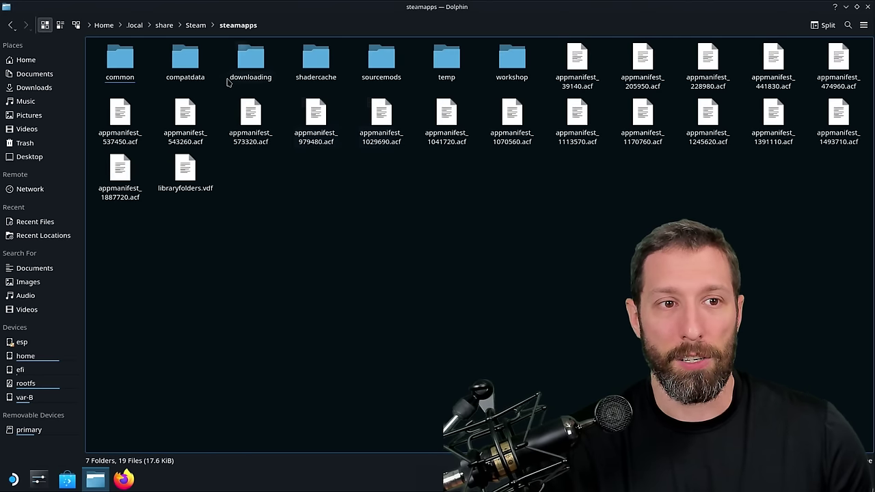
left_click(124, 64)
double_click(124, 63)
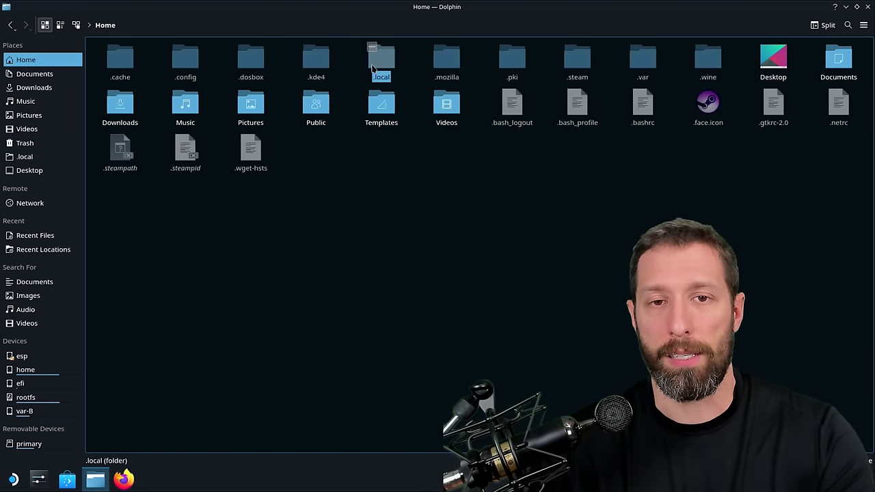
Step: Add the .local folder to Places between Pictures and Videos, and open the app folder inside .var
left_click_drag(375, 65, 23, 130)
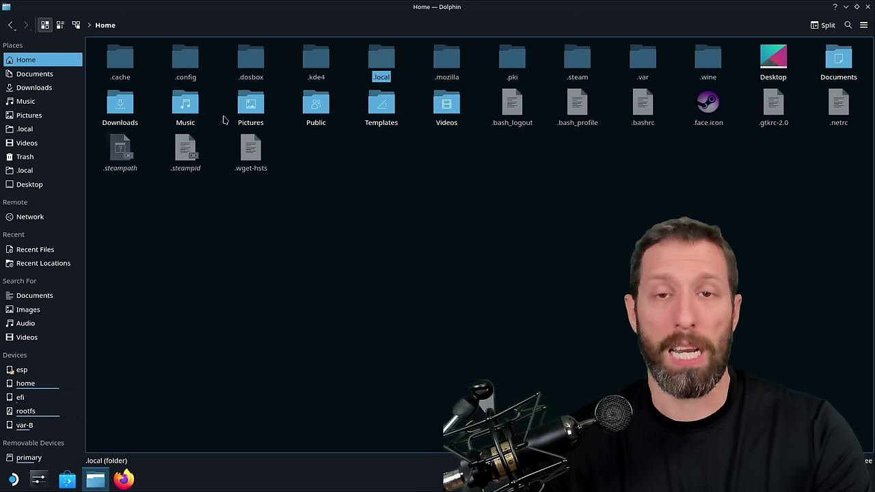
left_click(374, 151)
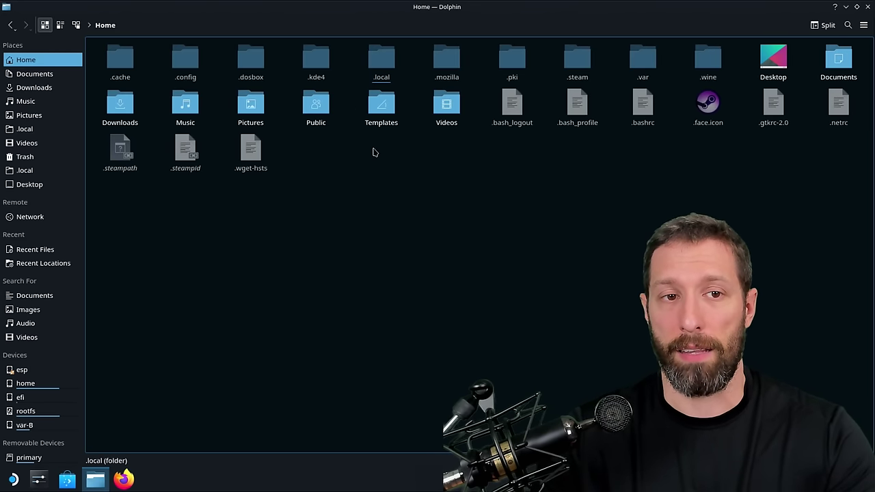
double_click(645, 60)
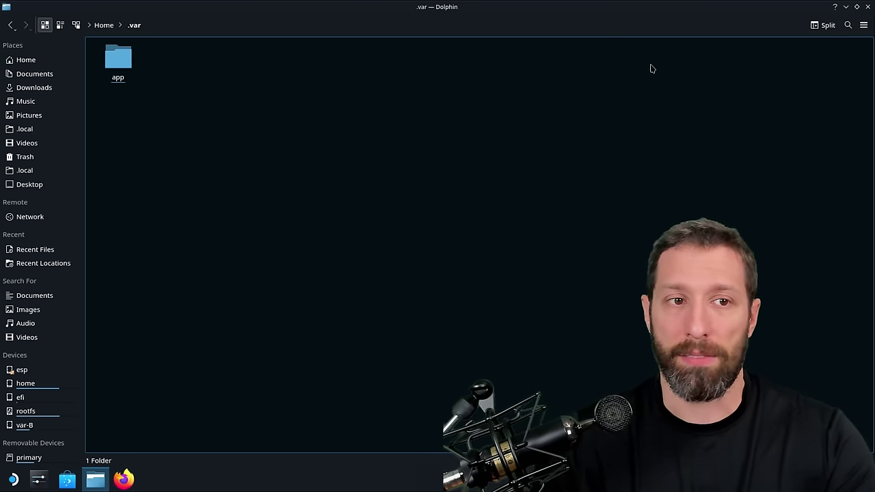
double_click(117, 60)
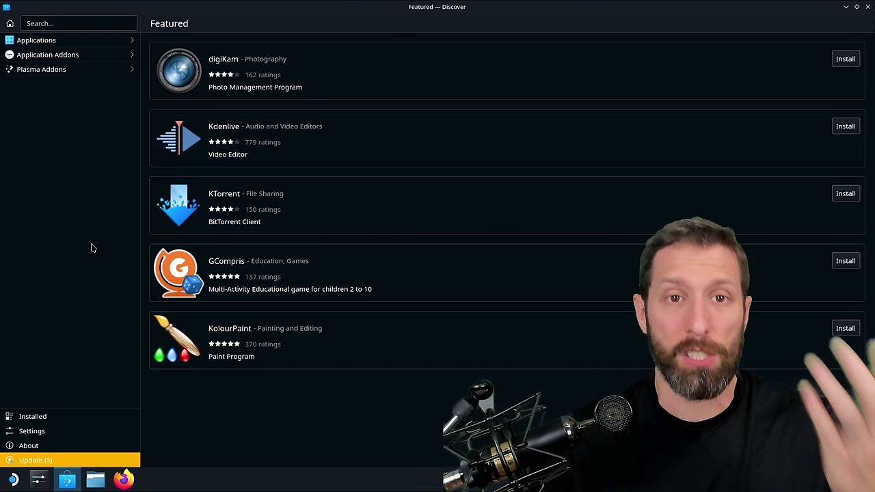
Step: Install all pending application and system updates in Discover
left_click(94, 463)
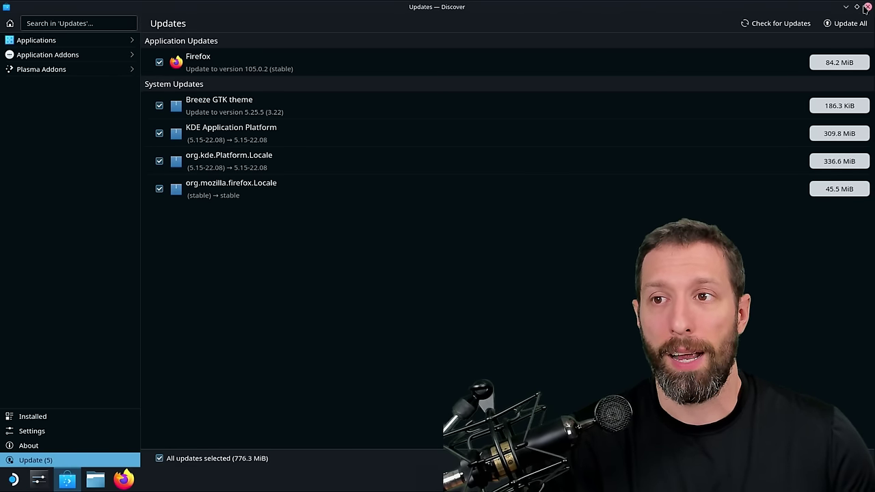
left_click(848, 23)
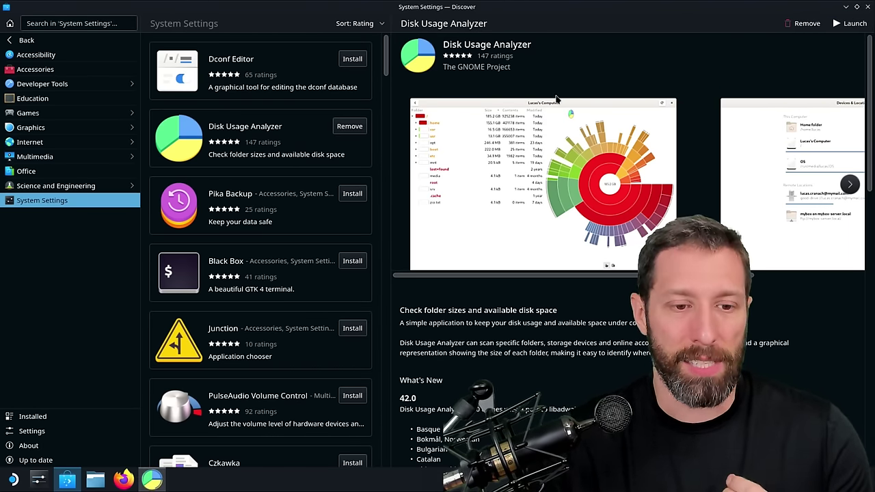
Step: Switch to Disk Usage Analyzer, scan the Home Folder, and maximize the window
left_click(153, 481)
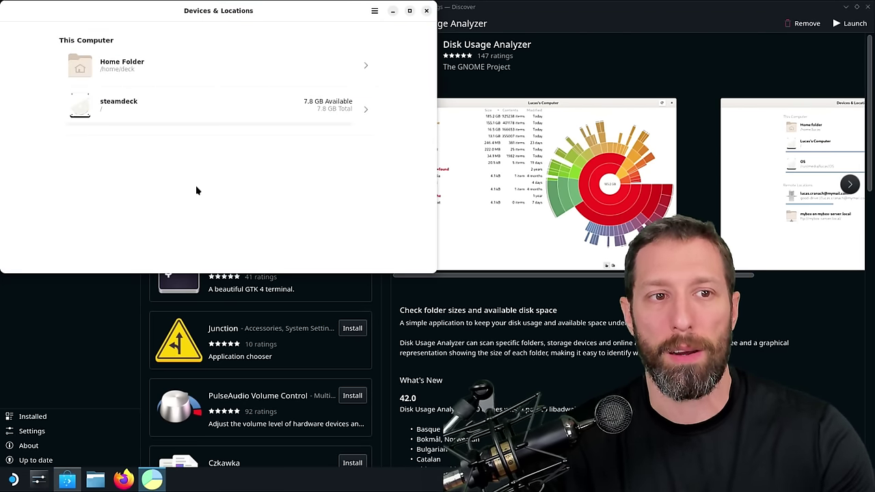
left_click(234, 72)
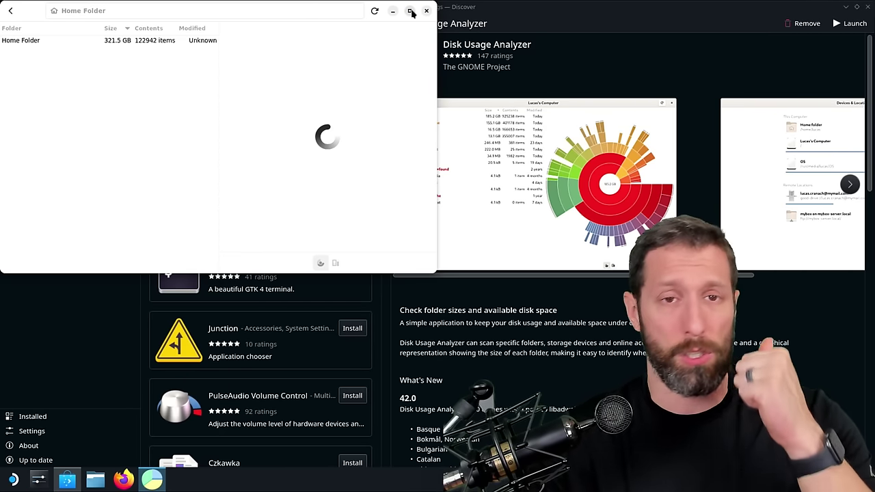
left_click(411, 10)
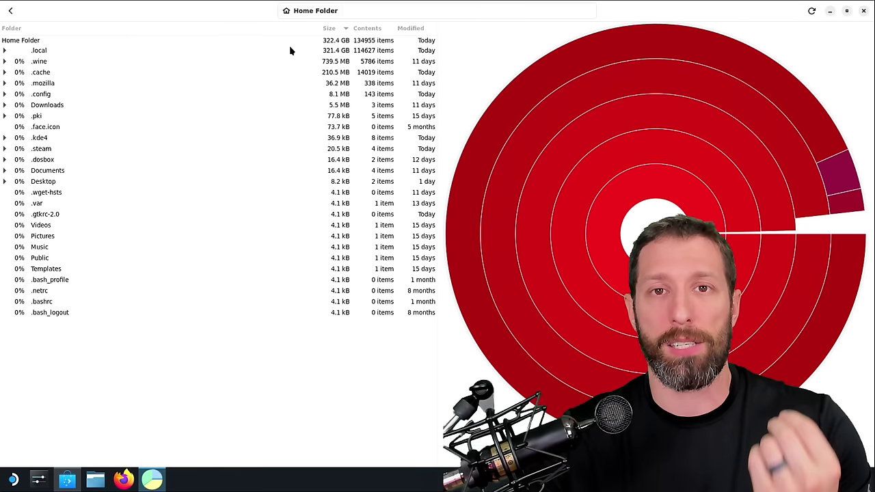
Step: Drill down through .local and share to the Steam folder in the Home Folder scan results
left_click(290, 51)
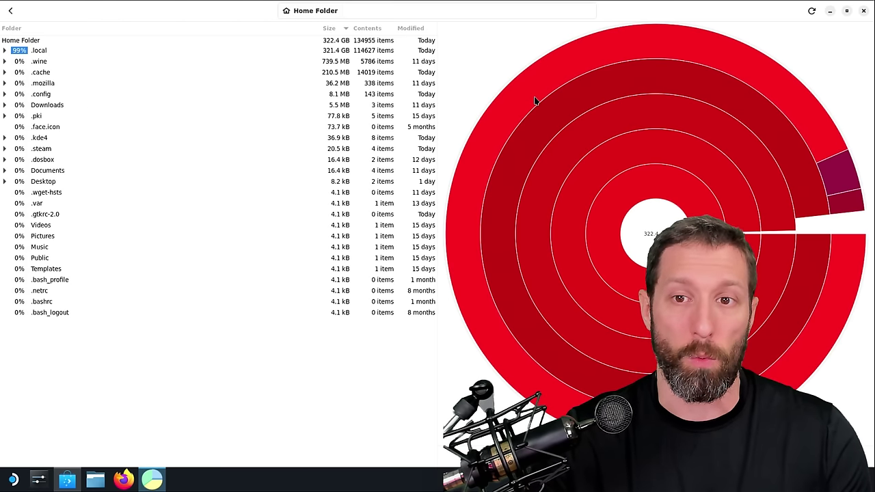
double_click(39, 51)
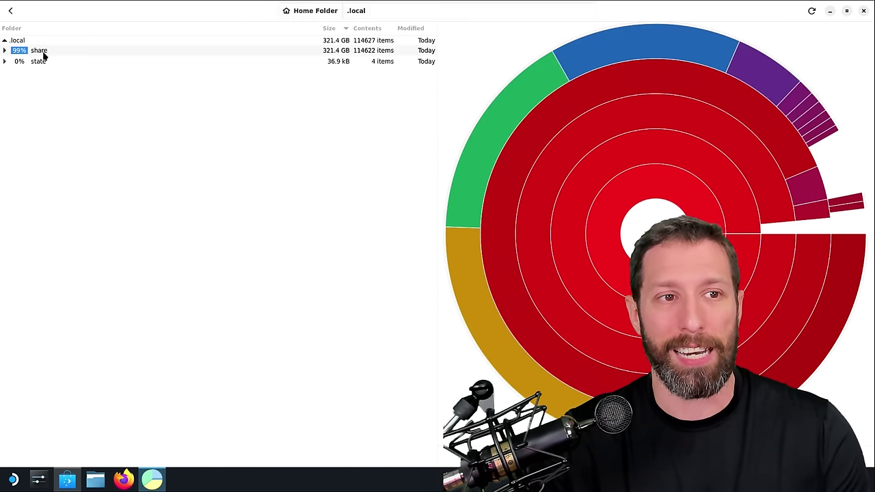
left_click(5, 51)
double_click(49, 62)
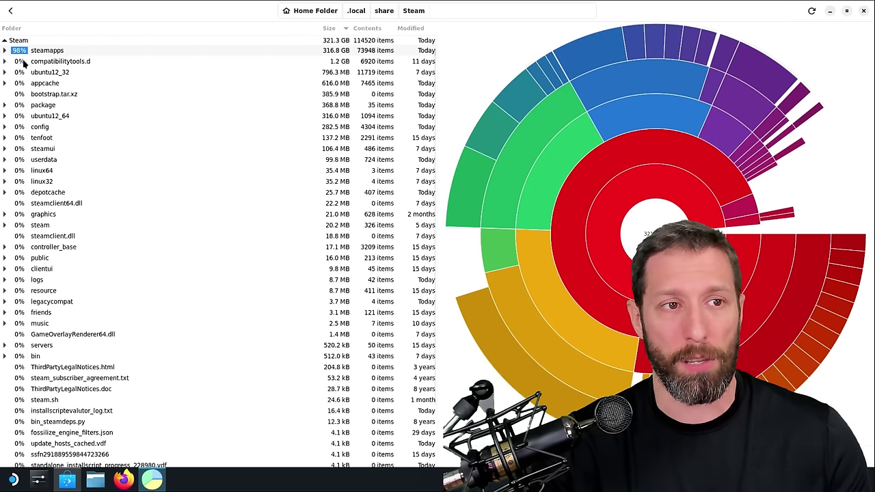
Step: Drill down through steamapps, compatdata, 1113570, pfx, drive_c and Program Files (x86) to its Steam folder
left_click(5, 51)
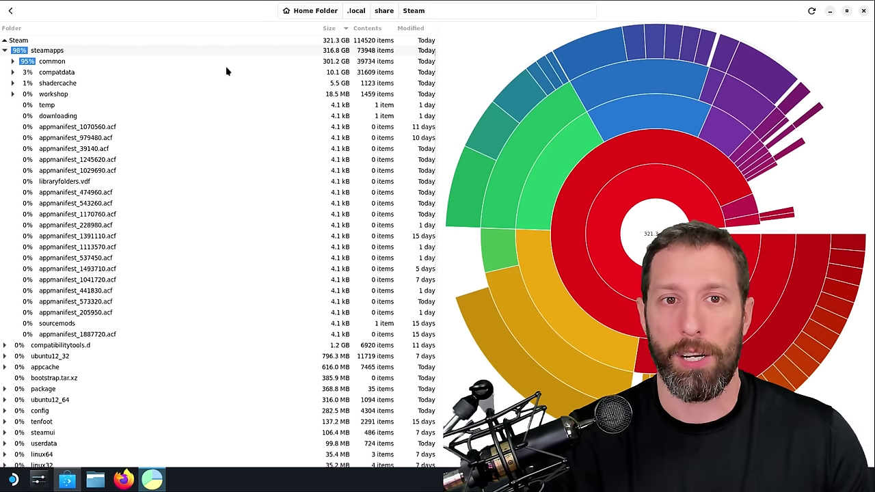
double_click(43, 73)
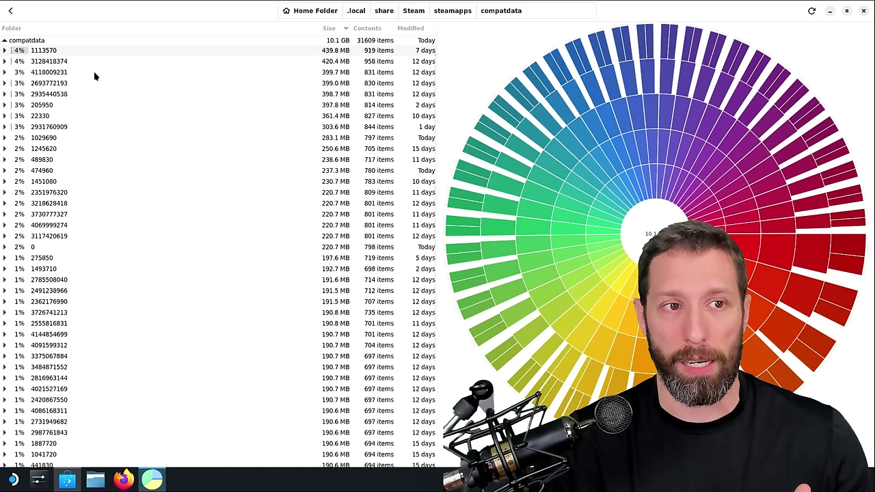
double_click(42, 51)
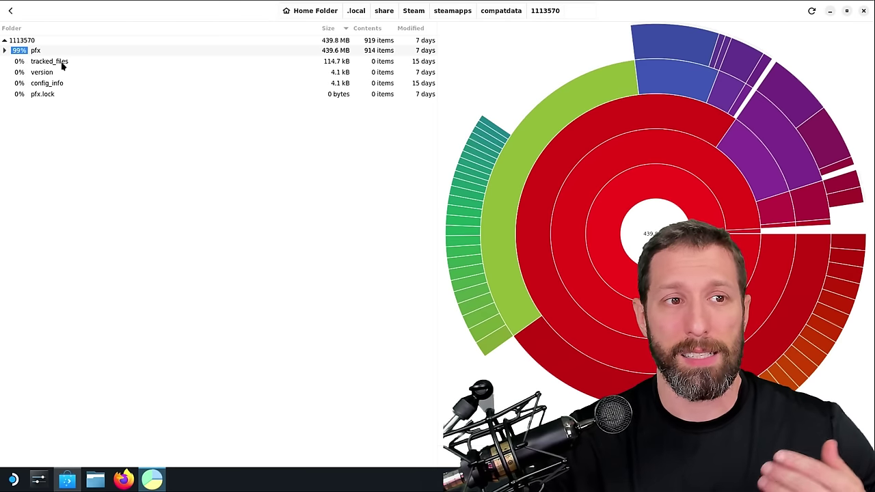
double_click(56, 52)
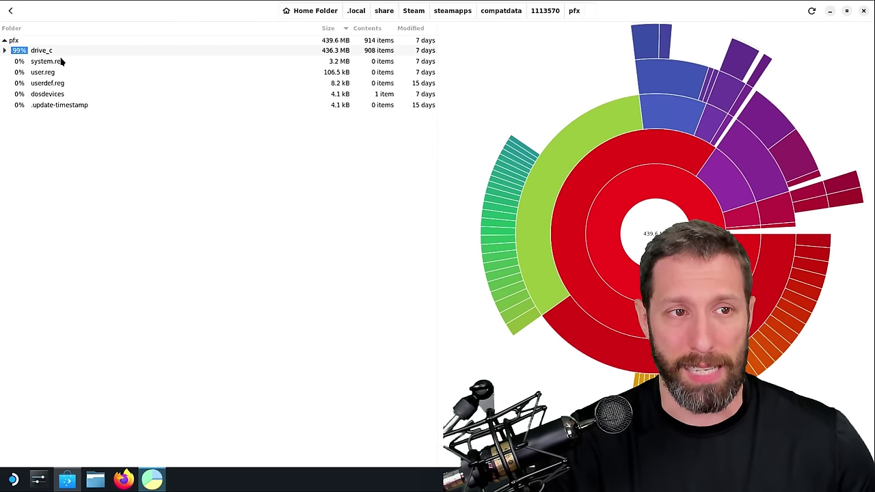
double_click(52, 54)
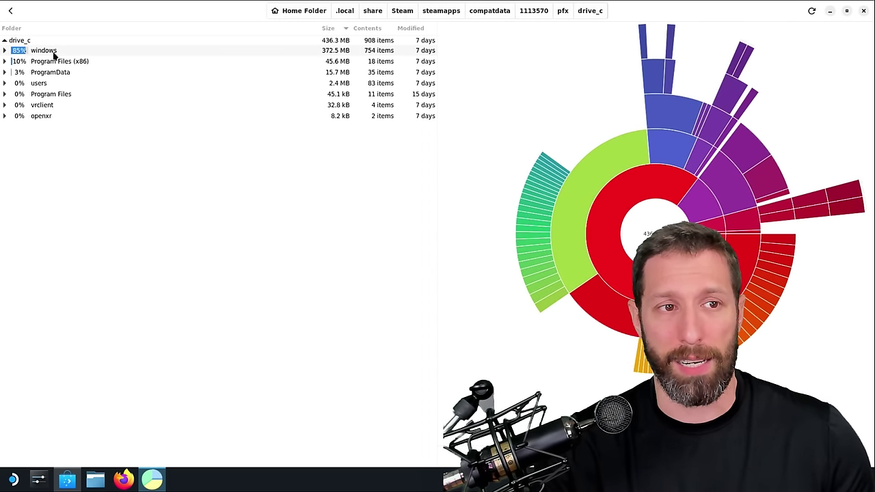
double_click(61, 63)
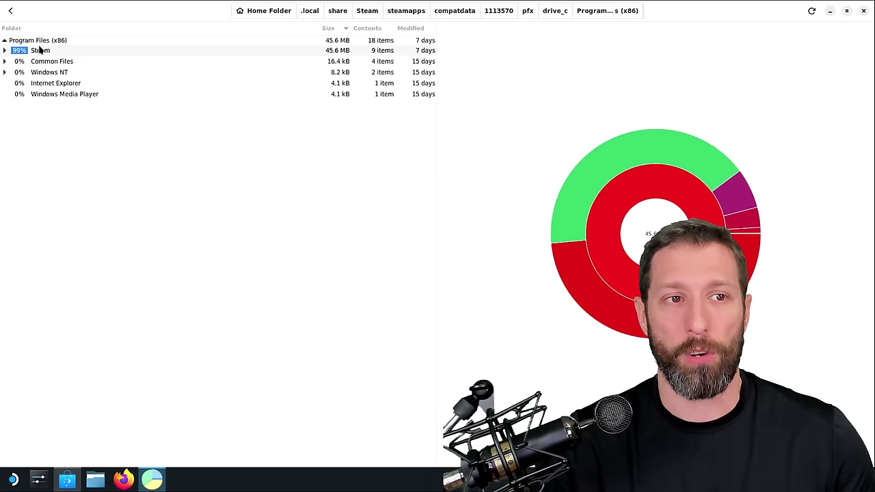
double_click(43, 52)
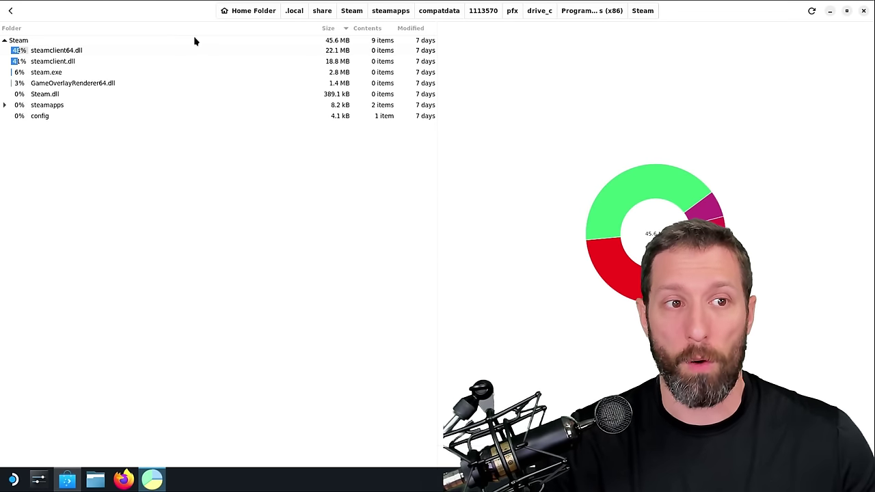
Step: Return to the steamapps folder and inspect the sizes of Kingdoms of Amalur Re-Reckoning and its data folder in the usage chart
left_click(452, 12)
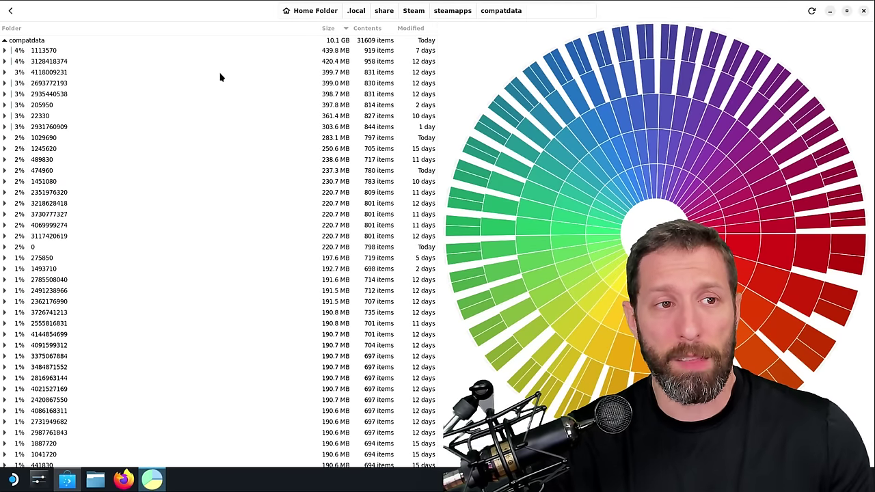
left_click(452, 11)
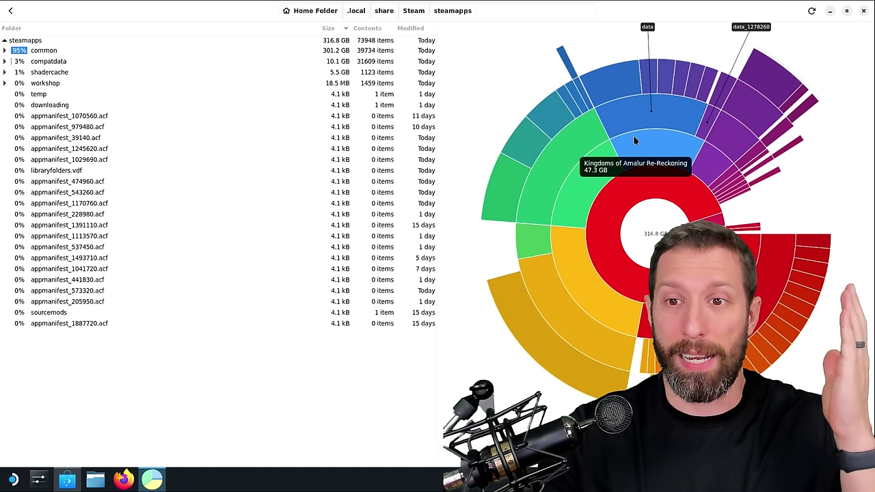
mouse_move(630, 101)
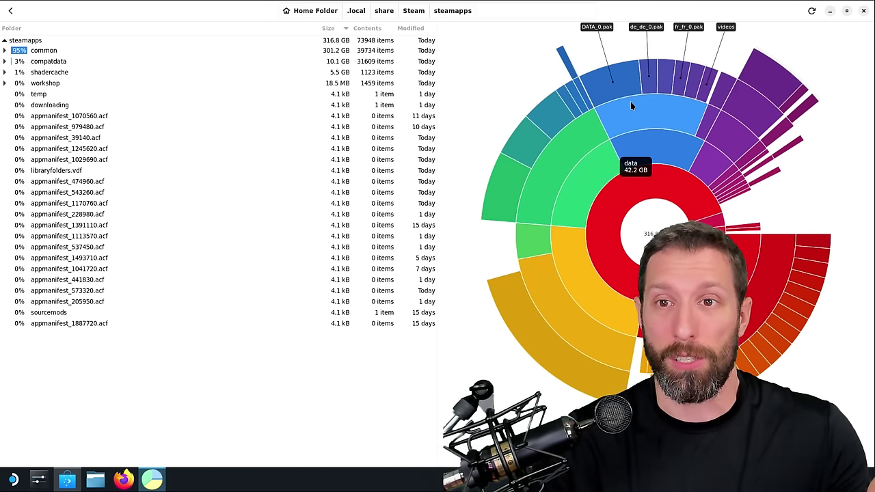
mouse_move(561, 138)
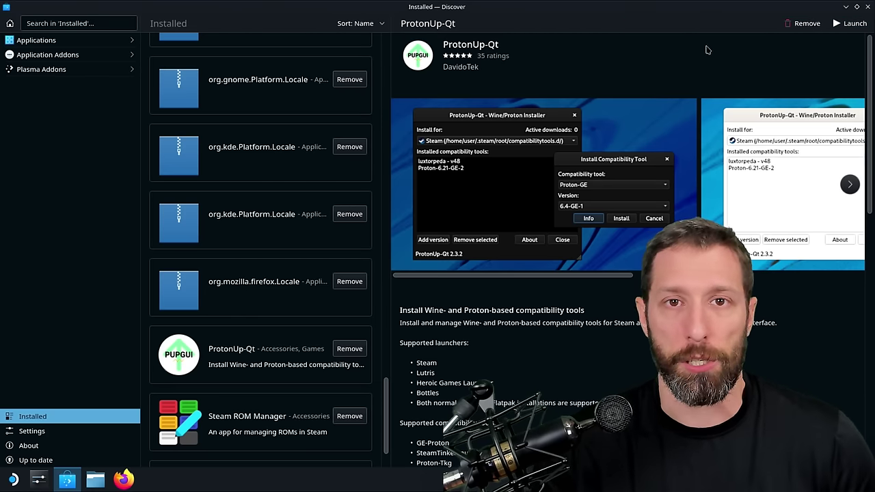
Step: Close Discover, move the ProtonUp-Qt window clear of the desktop icons, and select the installed GE-Proton7-35
left_click(867, 7)
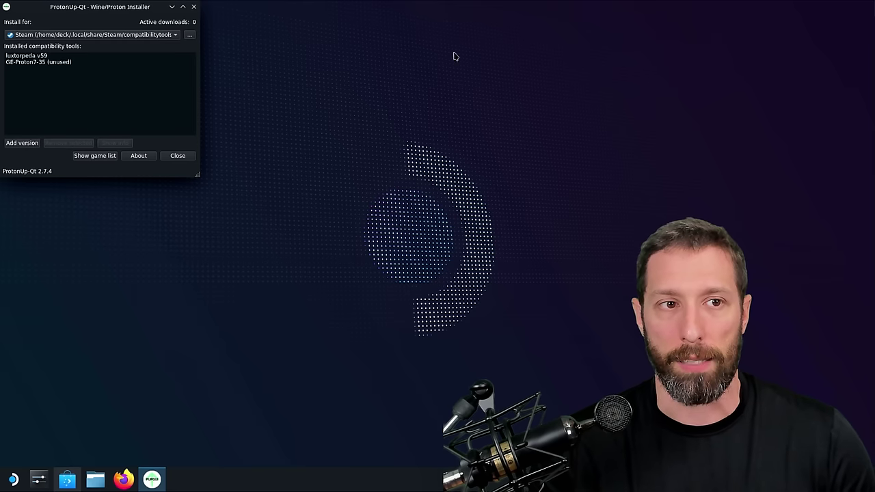
left_click_drag(118, 12, 267, 54)
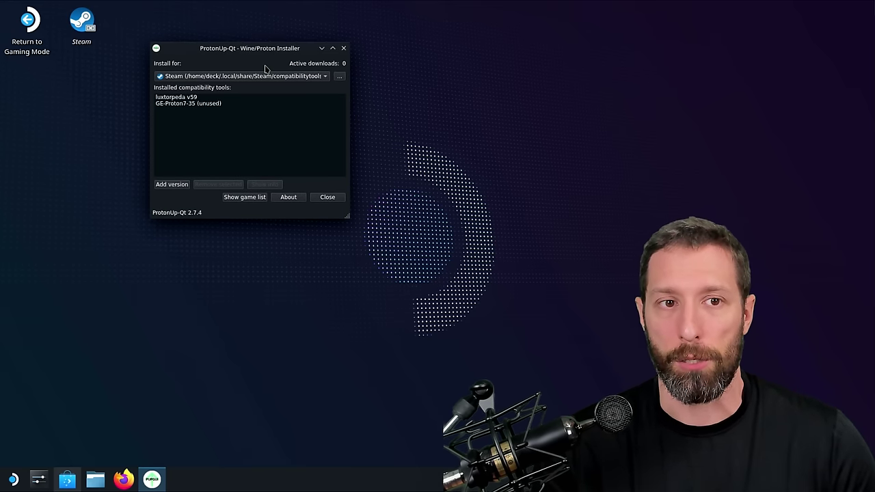
left_click(189, 100)
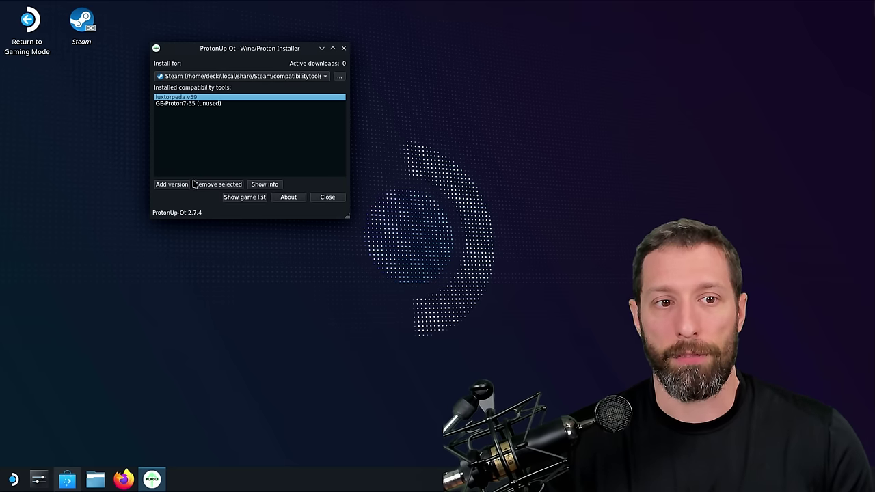
left_click(194, 104)
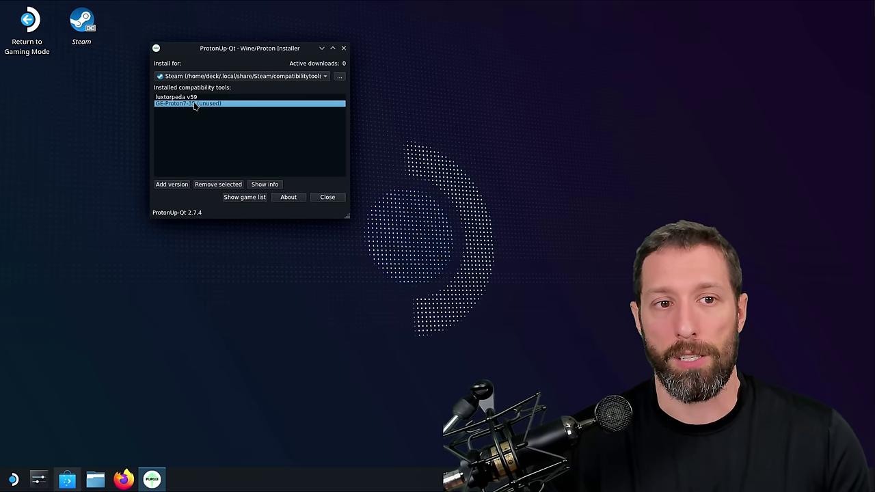
Step: Add the GE-Proton compatibility tool in version GE-Proton7-37 to the Steam installation
left_click(172, 185)
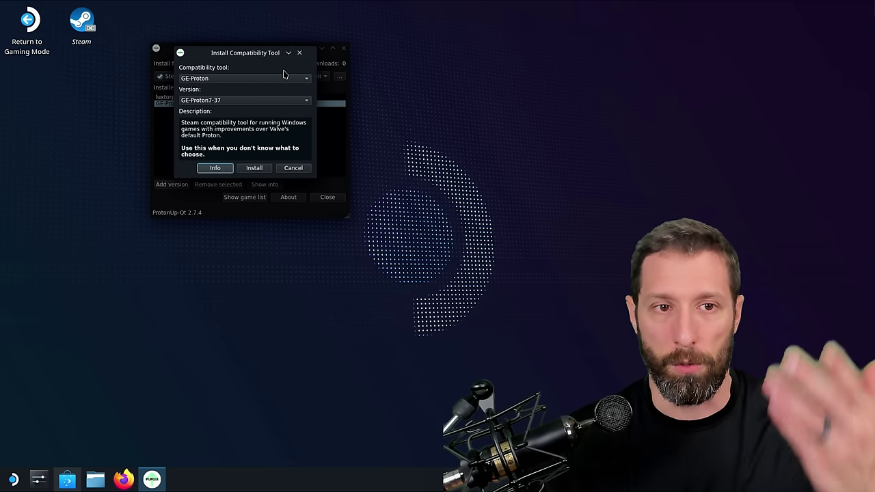
left_click(278, 79)
left_click(279, 80)
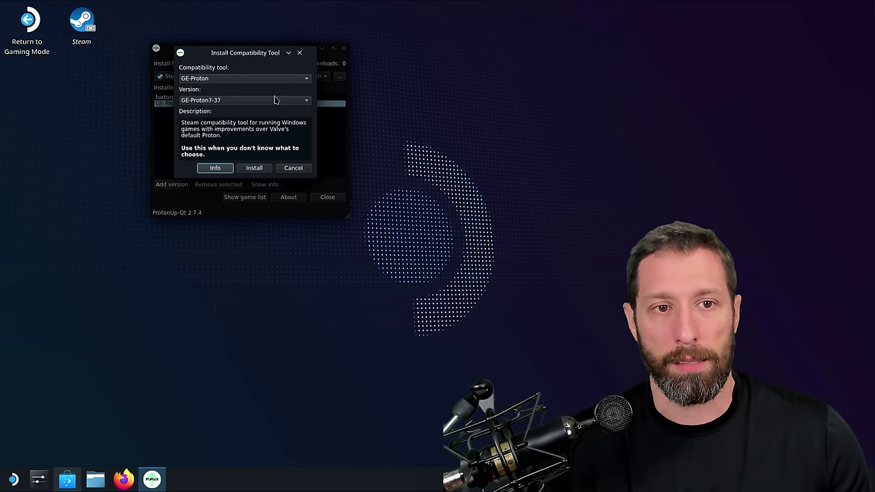
left_click(272, 101)
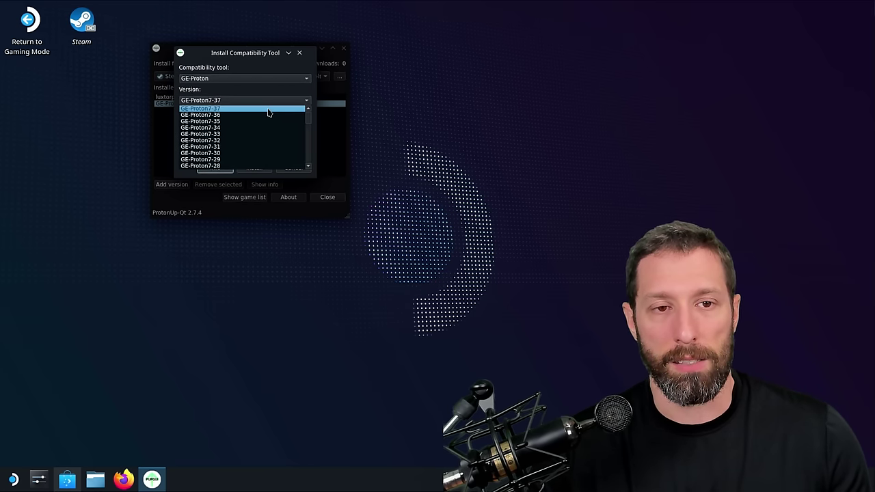
left_click(270, 109)
left_click_drag(251, 58, 289, 74)
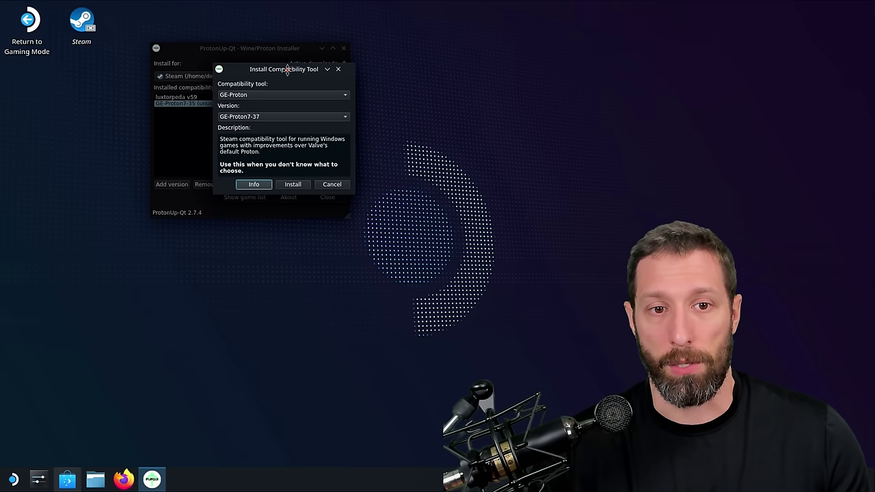
left_click(294, 186)
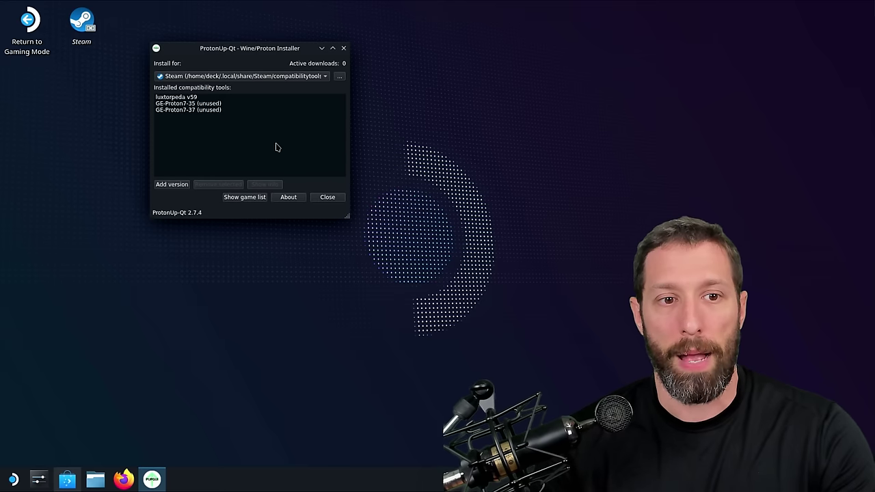
Step: Start adding another version and open the choice of compatibility tools
left_click(171, 185)
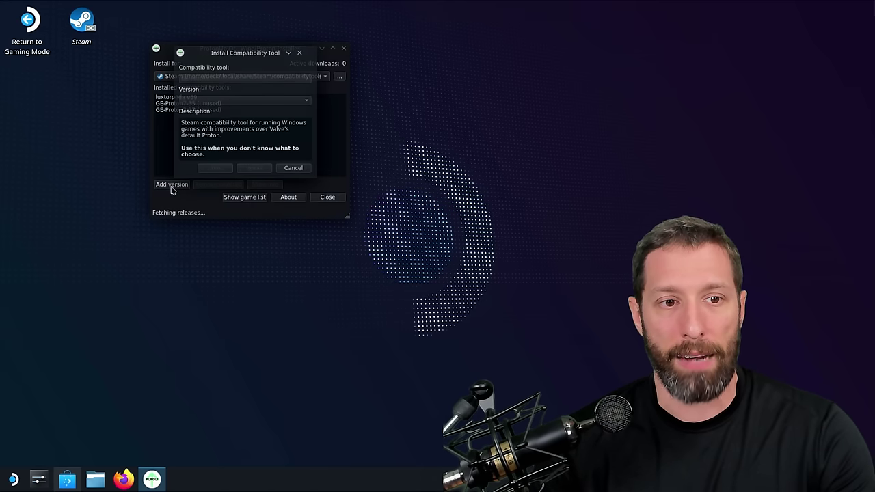
left_click(252, 81)
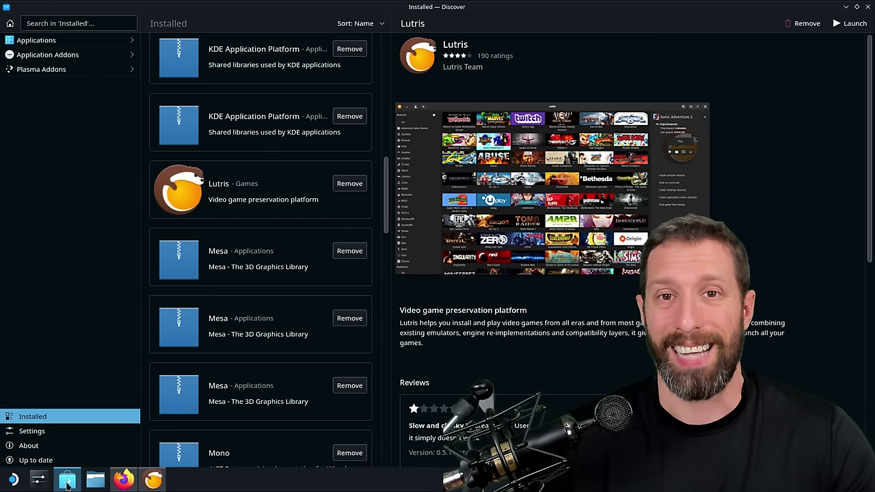
Step: Switch to Lutris and display the games from the GOG source
left_click(158, 483)
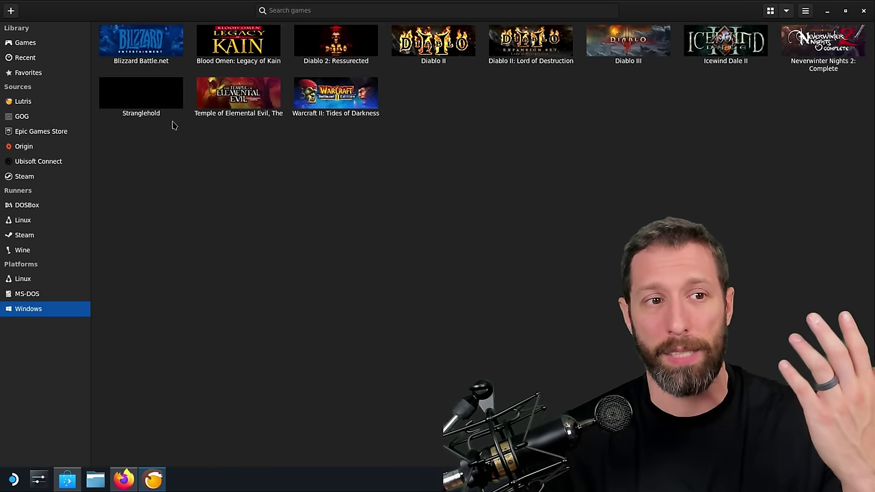
left_click(44, 120)
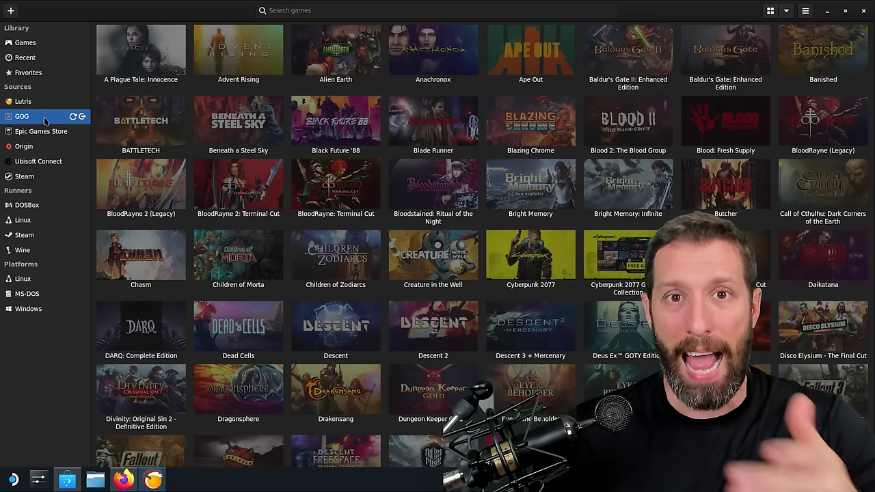
Step: Switch to Firefox and search the Lutris website for "morrowind"
left_click(135, 486)
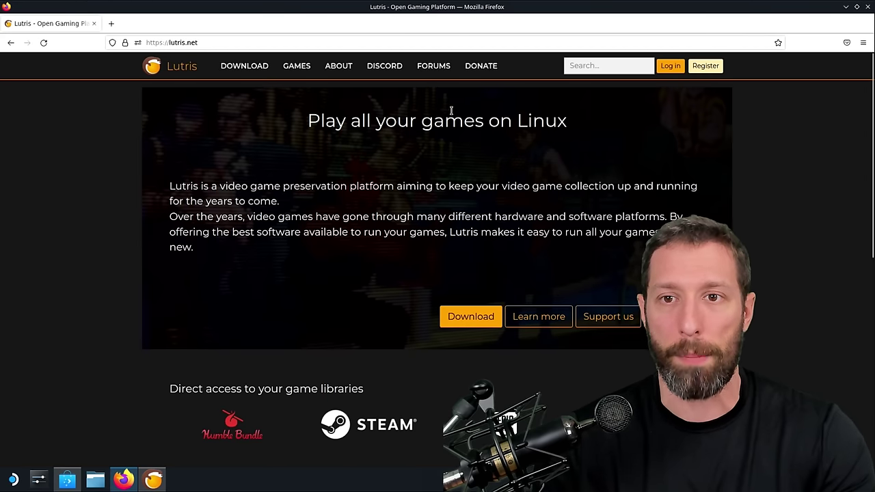
left_click(586, 59)
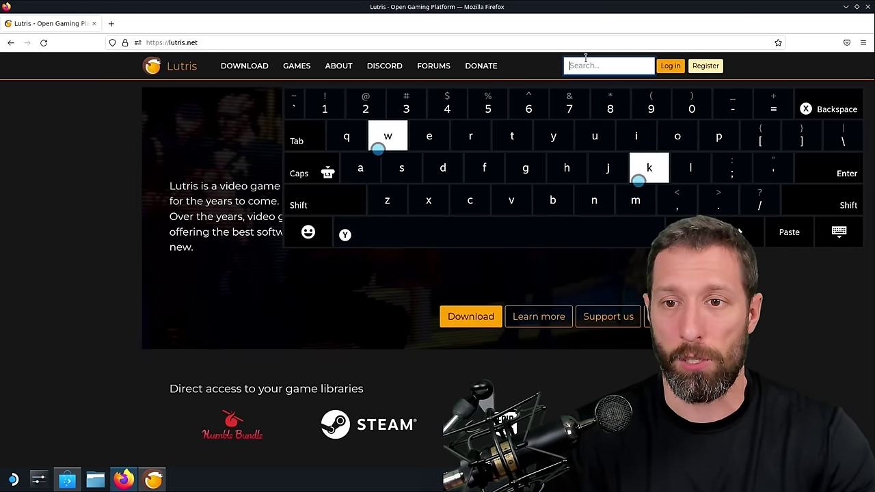
type("mo")
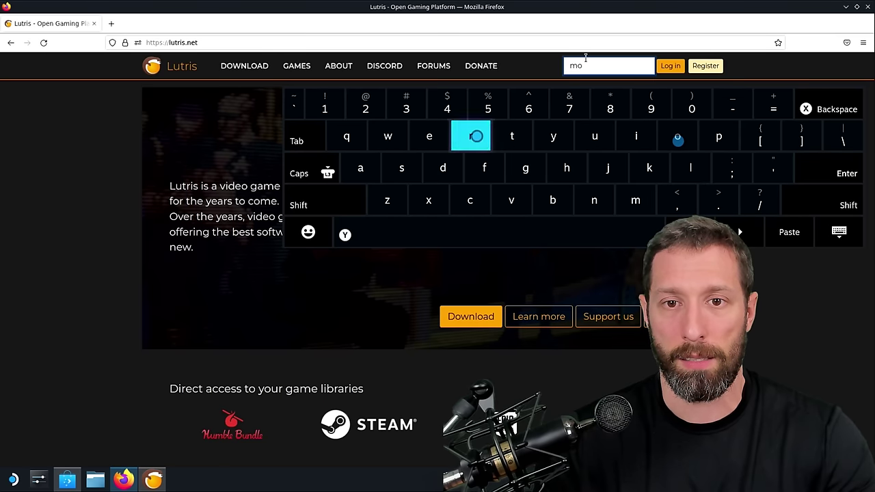
type("rrowi")
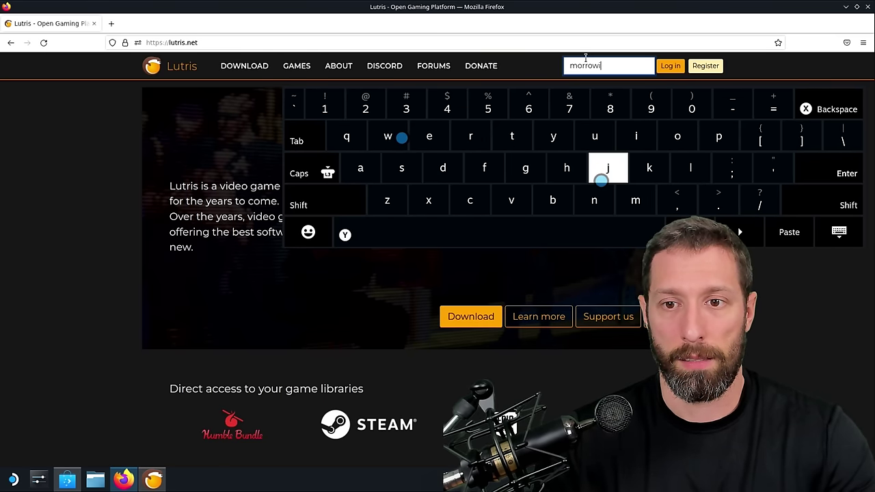
type("nd")
key("Return")
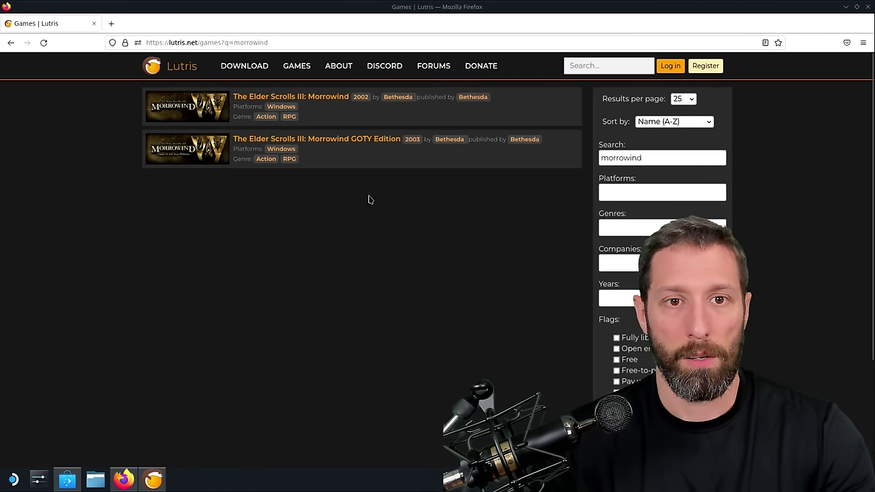
Step: Open the page of The Elder Scrolls III: Morrowind GOTY Edition and review its available install scripts
left_click(329, 140)
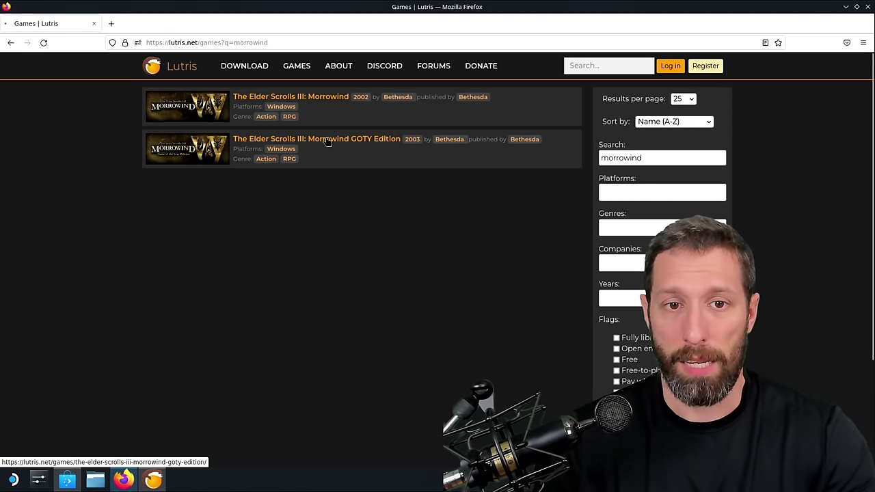
scroll(120, 233, "down", 3)
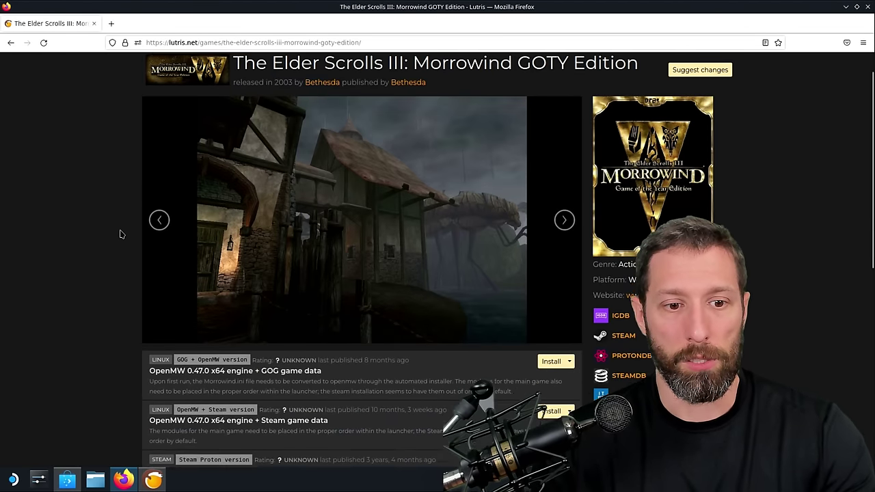
scroll(120, 234, "down", 2)
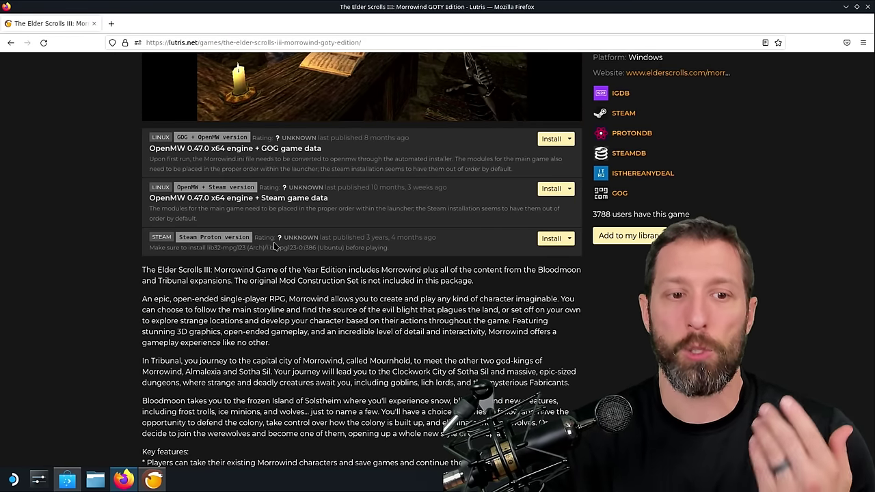
Step: Switch back to the Lutris application with its GOG game library
mouse_move(157, 487)
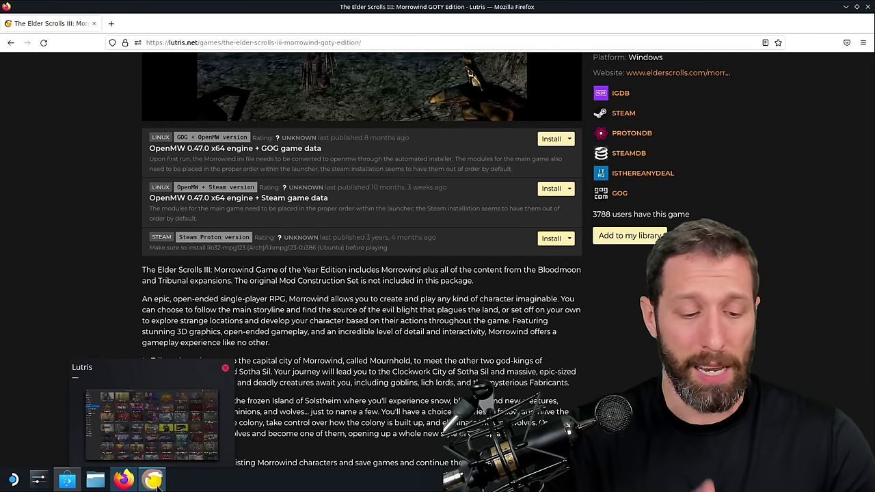
left_click(157, 484)
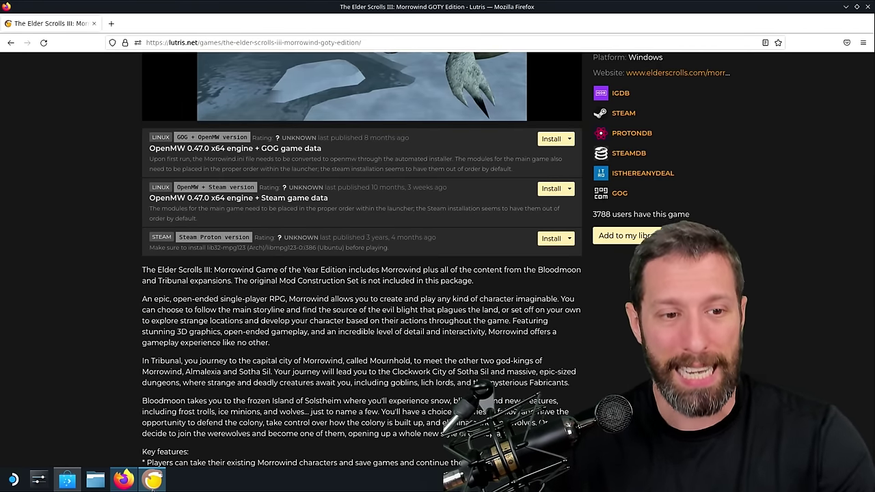
left_click(155, 480)
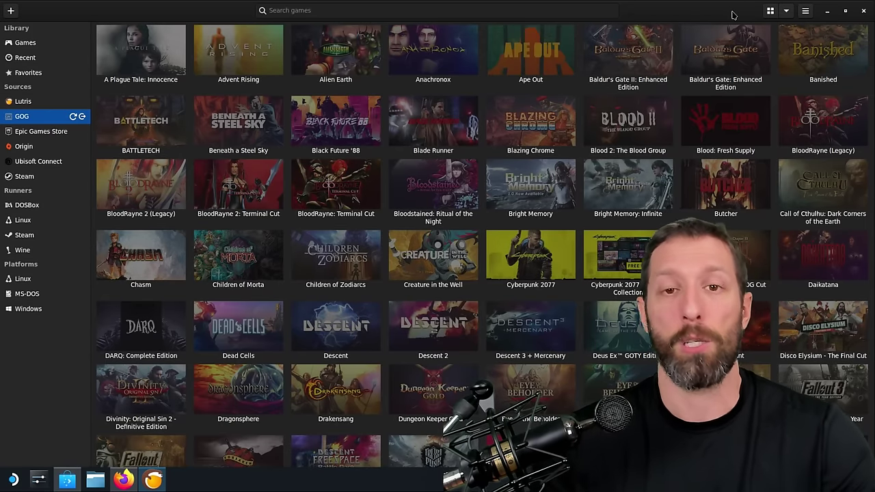
Step: Leave Lutris, switch to Discover and browse the Games category sorted by rating for available games and emulators
left_click(826, 12)
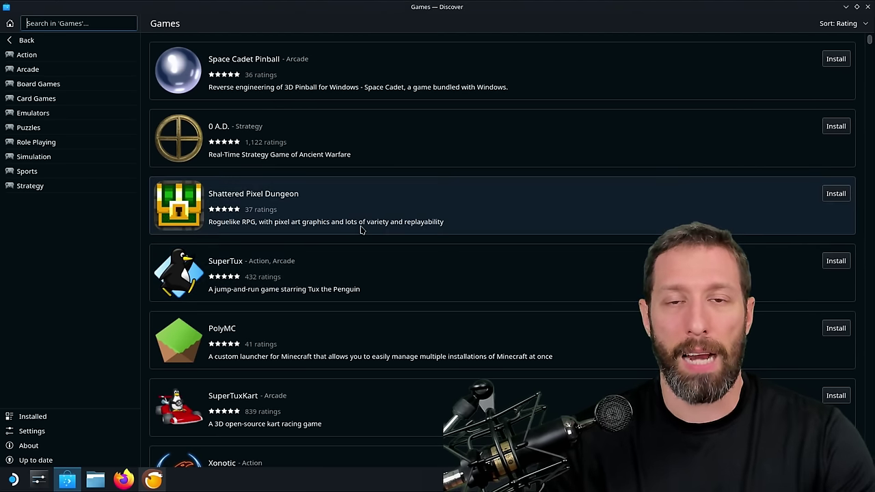
scroll(361, 230, "down", 5)
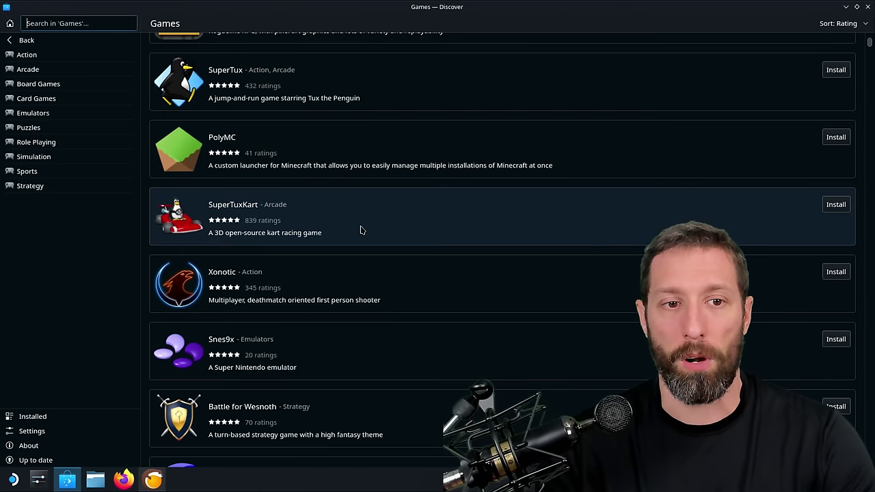
scroll(361, 230, "down", 4)
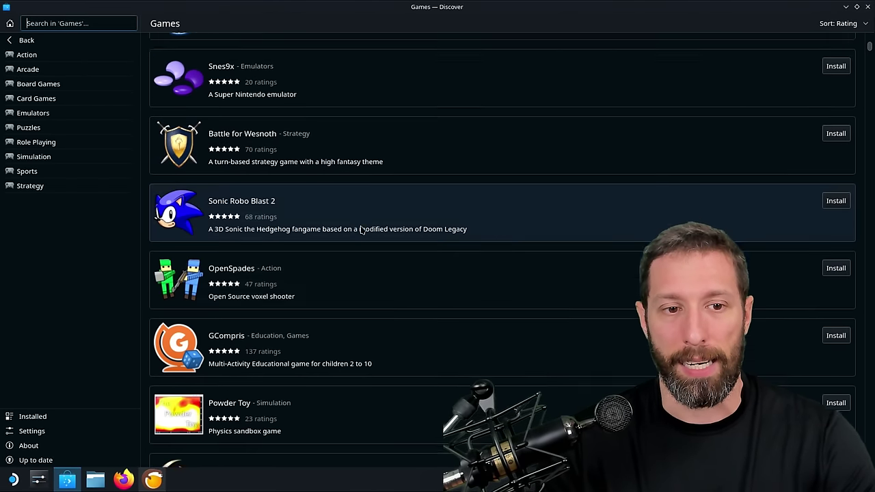
scroll(361, 229, "down", 3)
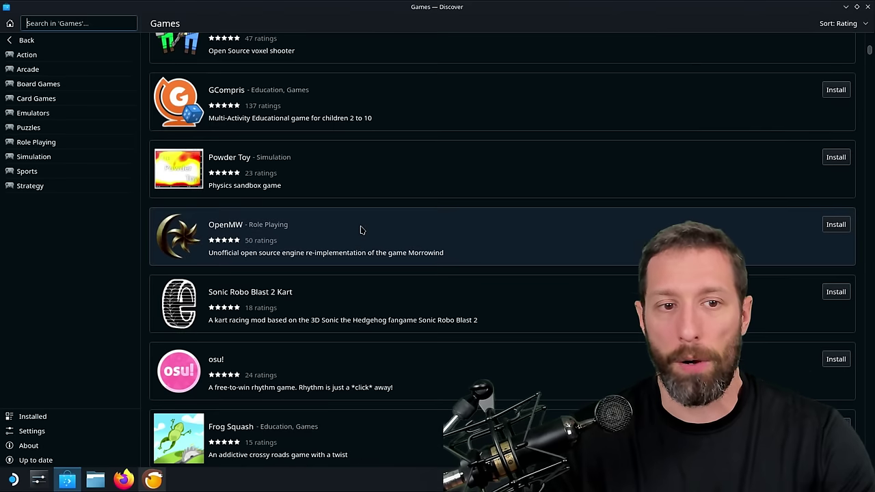
scroll(361, 230, "down", 6)
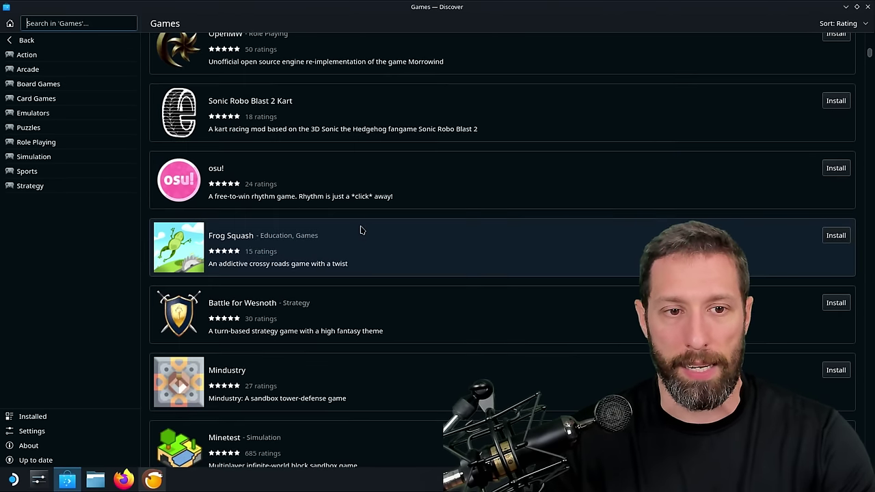
scroll(361, 230, "down", 5)
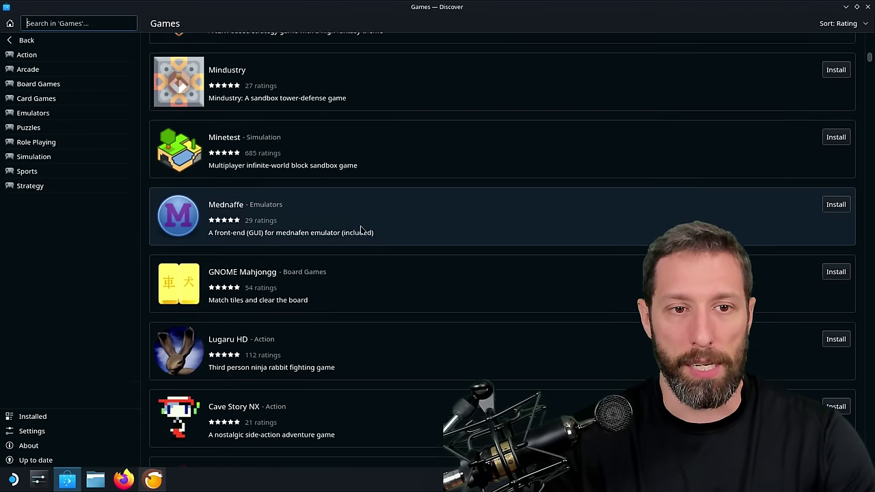
scroll(361, 230, "down", 2)
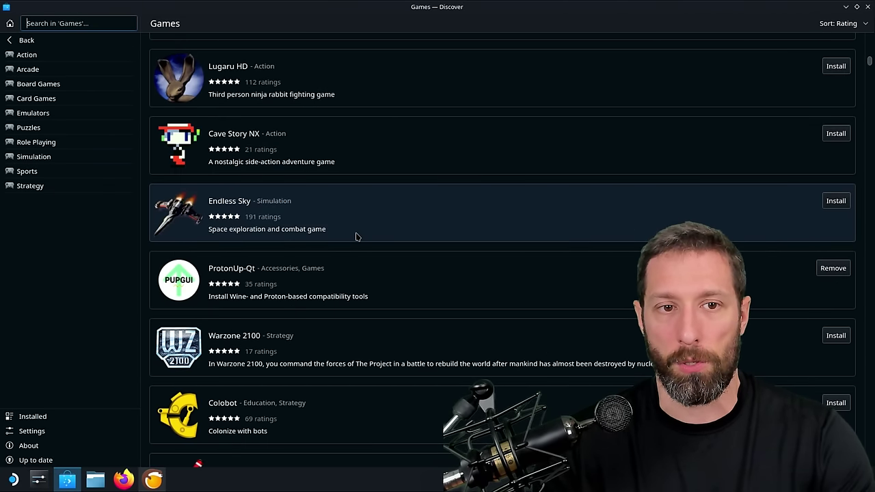
scroll(382, 227, "down", 5)
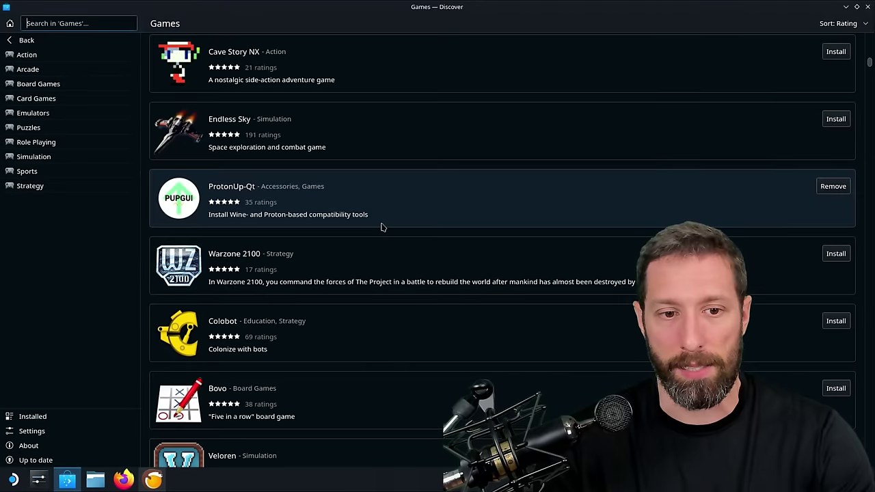
scroll(381, 228, "down", 6)
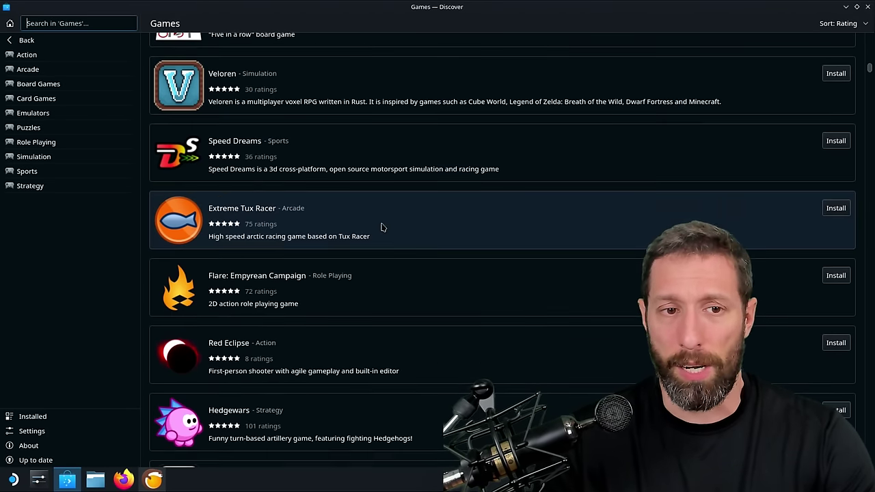
scroll(382, 228, "down", 3)
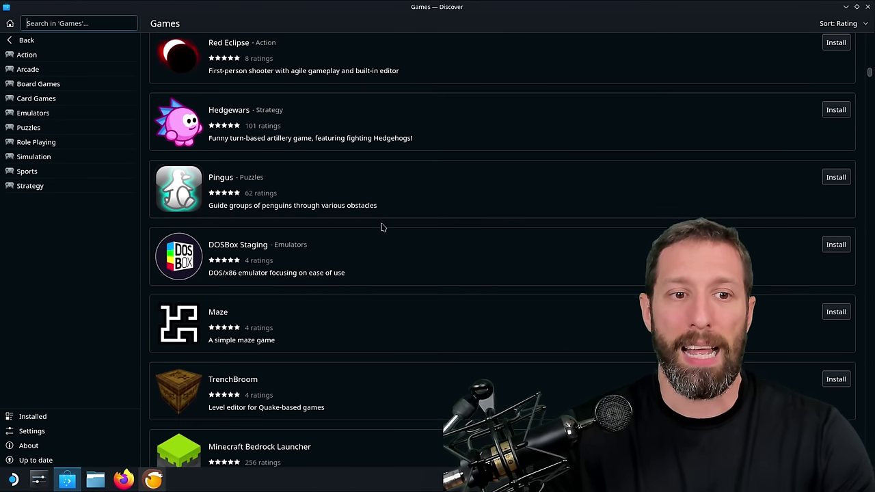
scroll(381, 228, "down", 5)
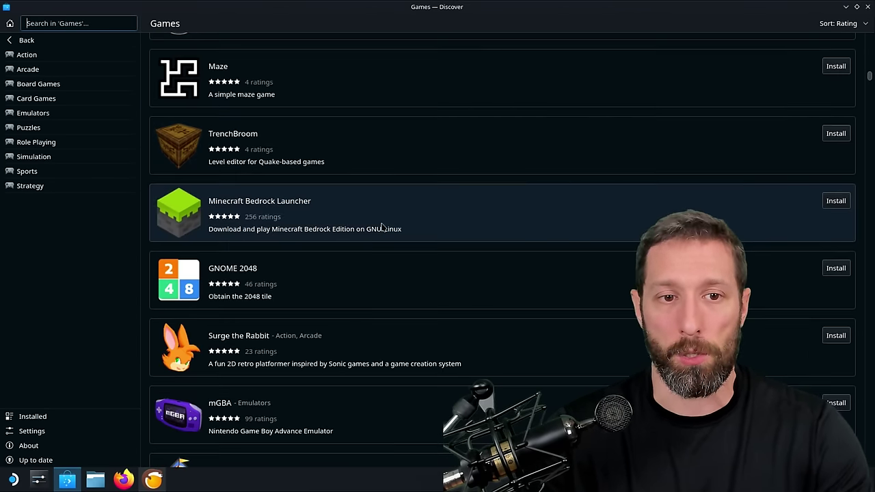
scroll(382, 228, "down", 3)
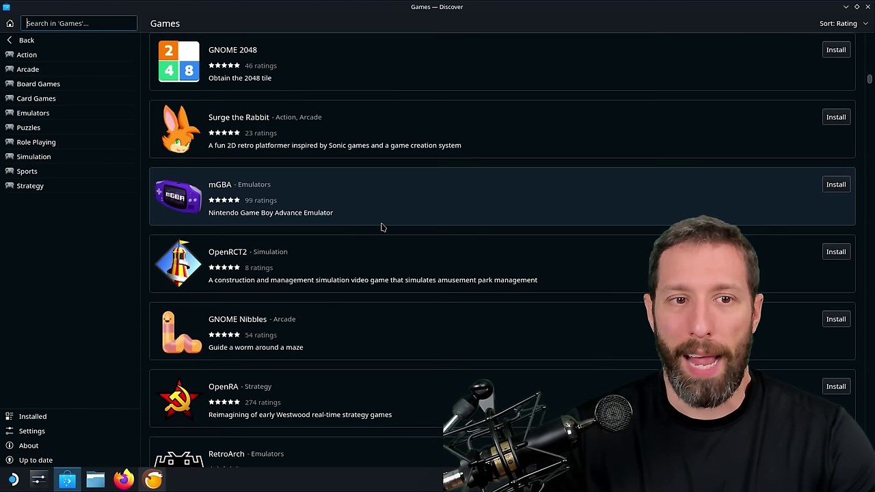
scroll(381, 227, "down", 2)
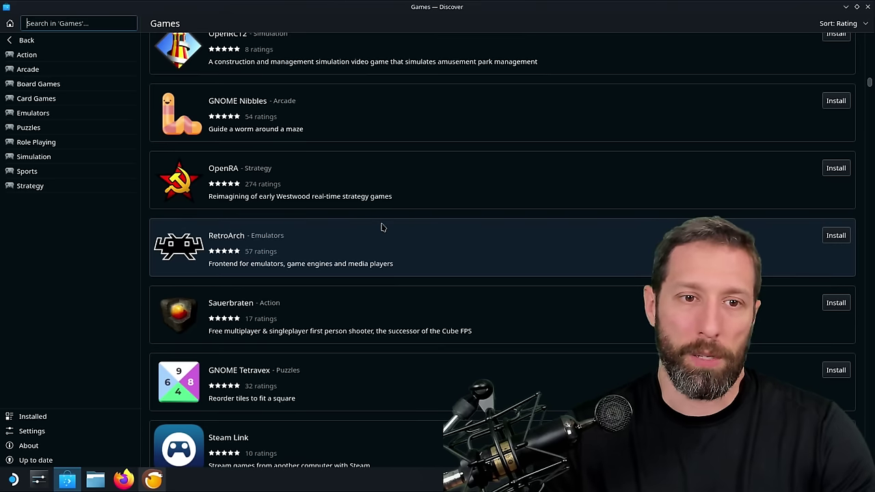
Step: Open the OpenRA strategy game's entry and review its screenshots and description
left_click(428, 176)
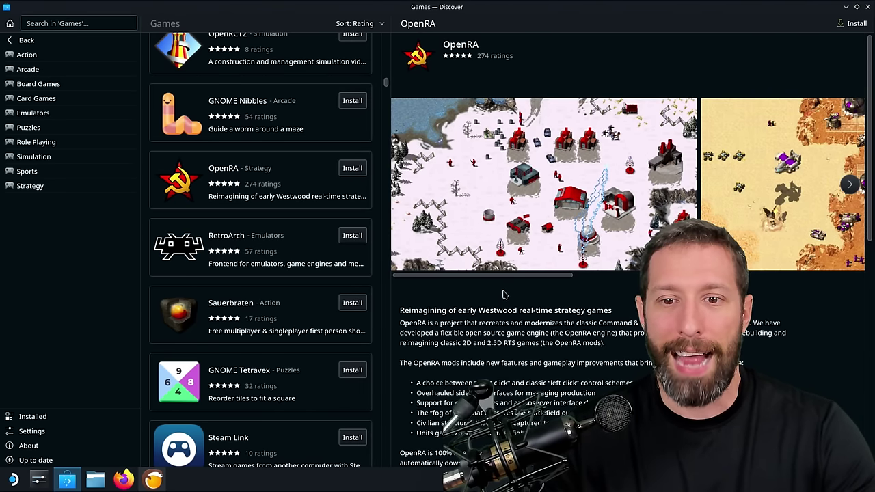
mouse_move(504, 277)
left_mouse_down()
mouse_move(759, 276)
mouse_move(504, 277)
left_mouse_up()
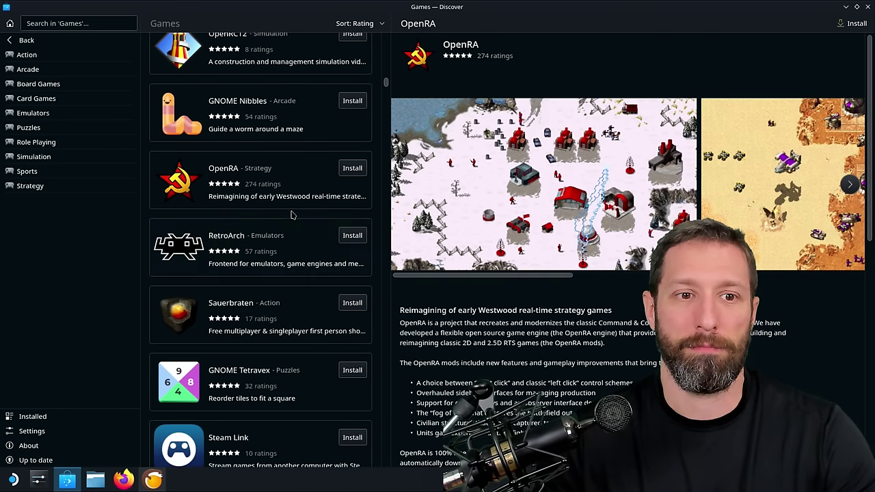
Step: Browse further through the games list and open the entries for Minecraft and Dolphin Emulator
scroll(288, 229, "down", 5)
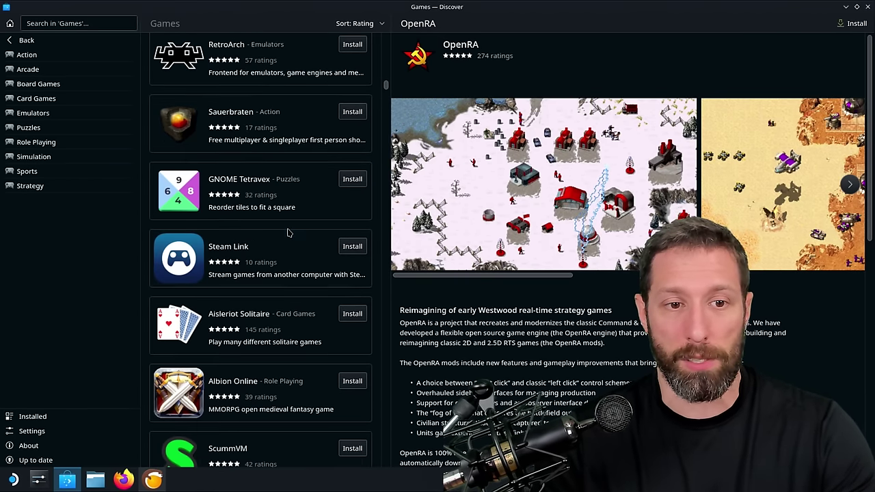
scroll(287, 232, "down", 5)
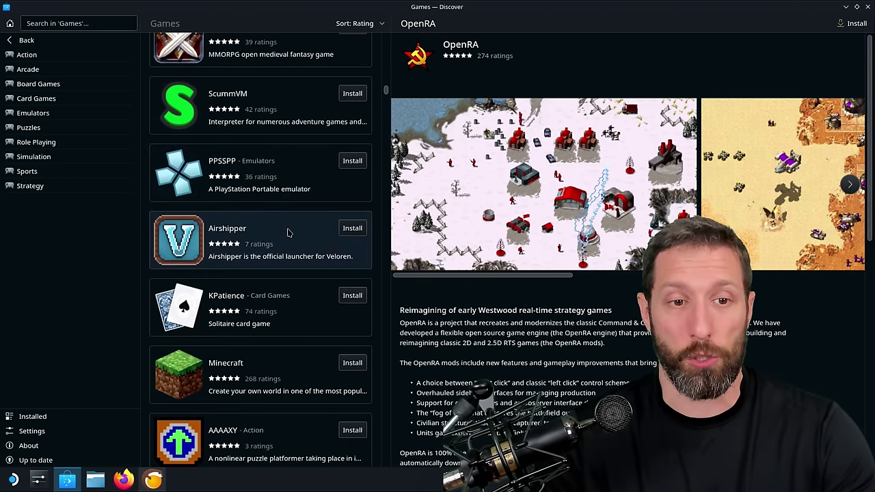
scroll(287, 233, "down", 3)
left_click(290, 230)
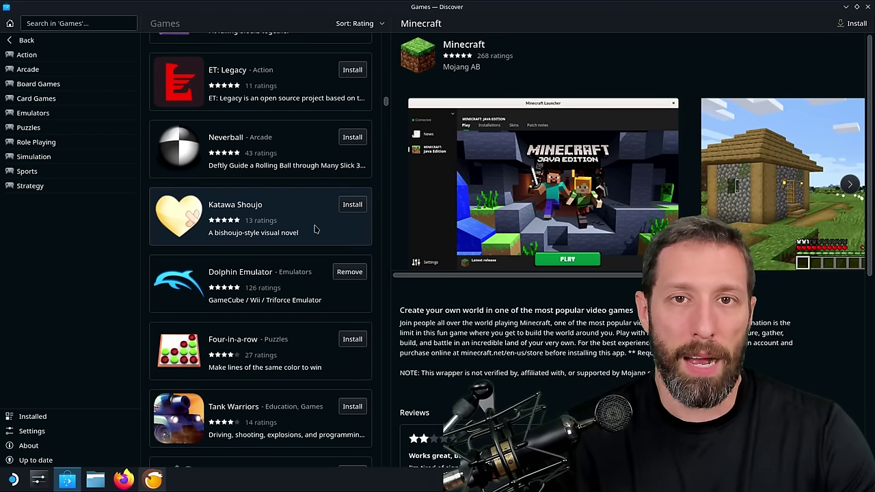
left_click(300, 292)
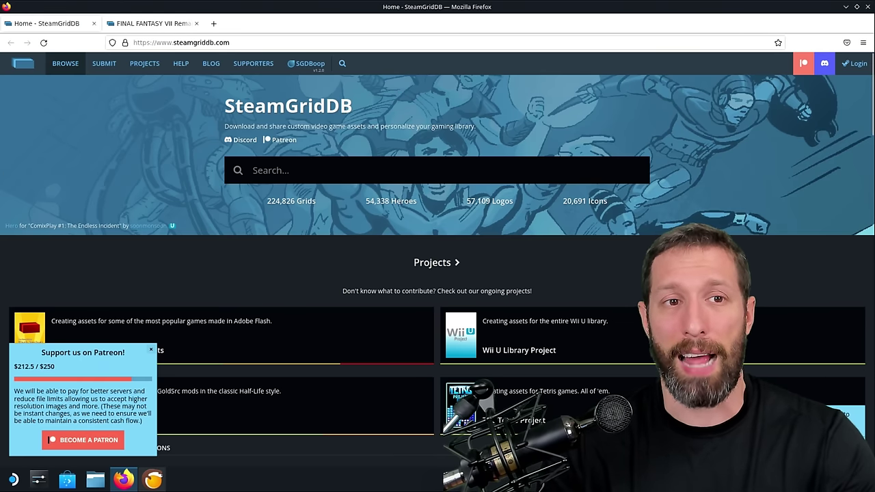
Step: Switch to the FINAL FANTASY VII Remake page on SteamGridDB and open the first cover among its top grids
left_click(142, 25)
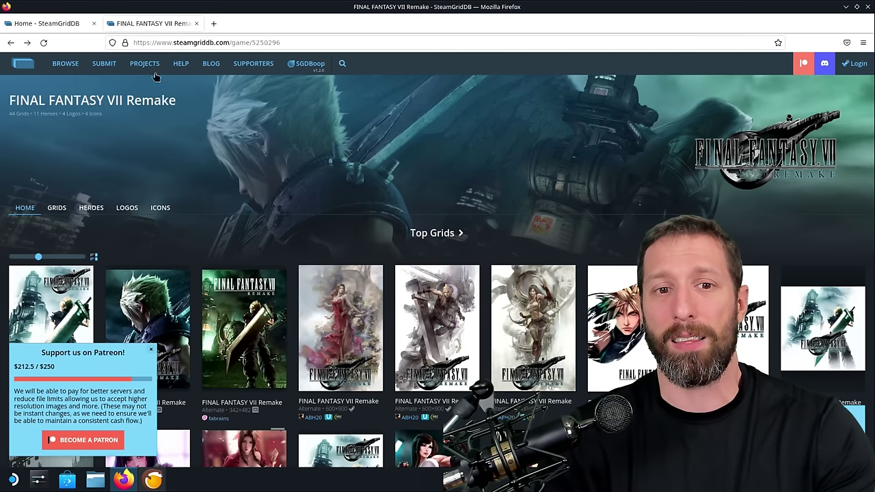
scroll(293, 121, "down", 4)
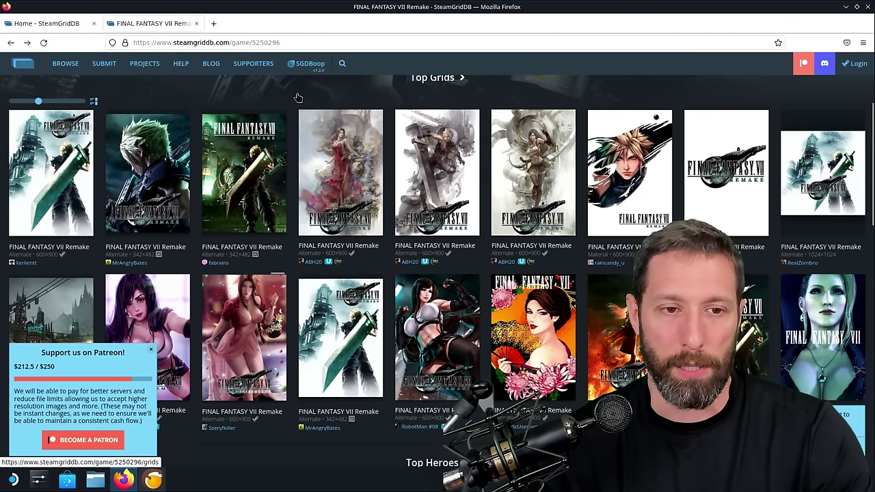
left_click(76, 153)
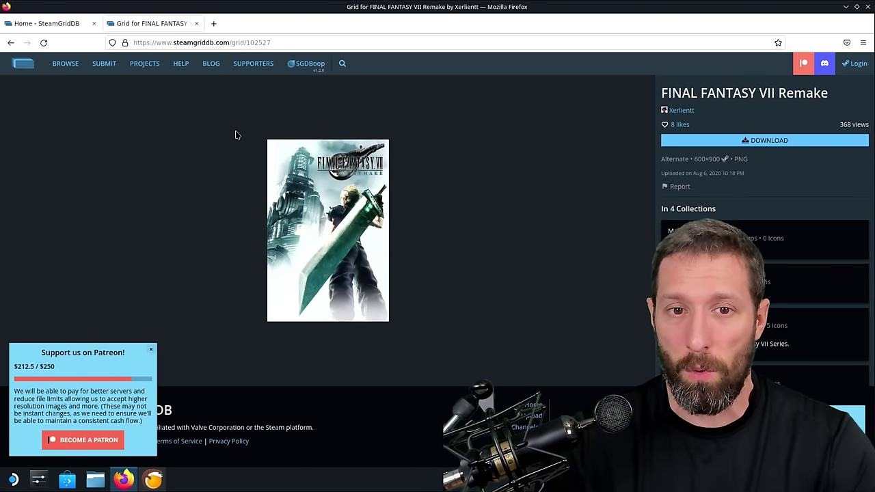
Step: Minimize the browser, launch Steam from the desktop and show the game library
left_click(845, 6)
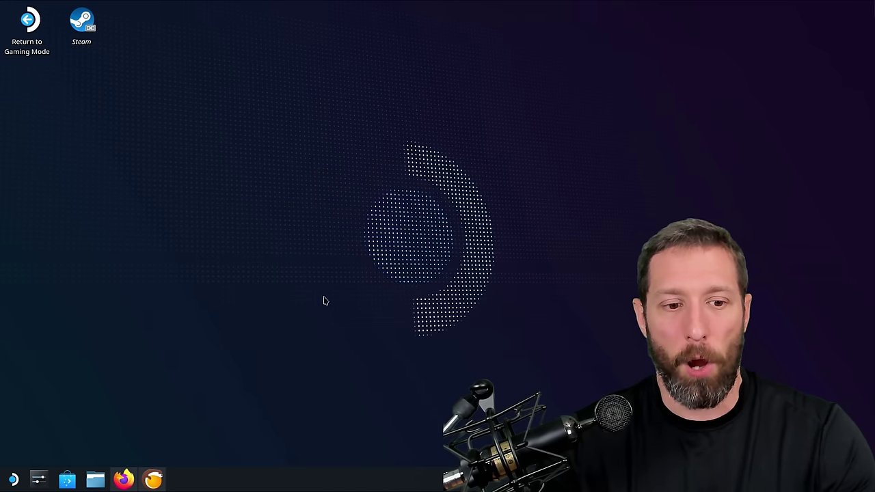
double_click(86, 25)
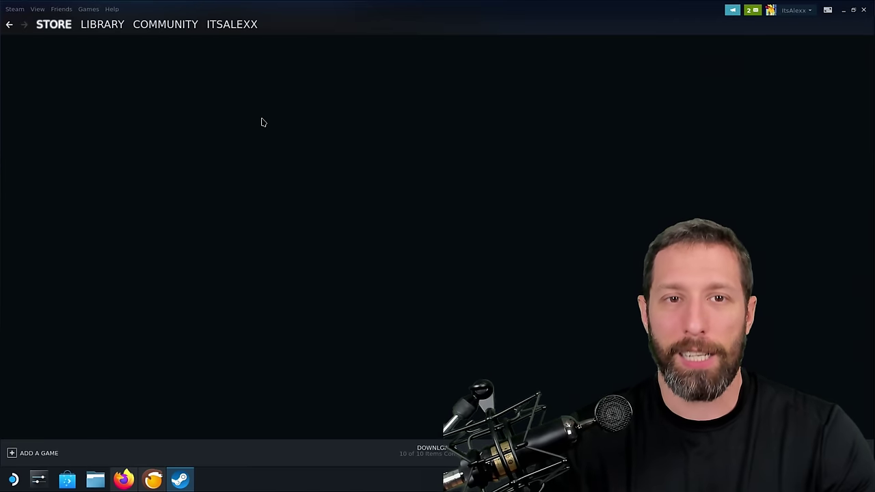
left_click(102, 24)
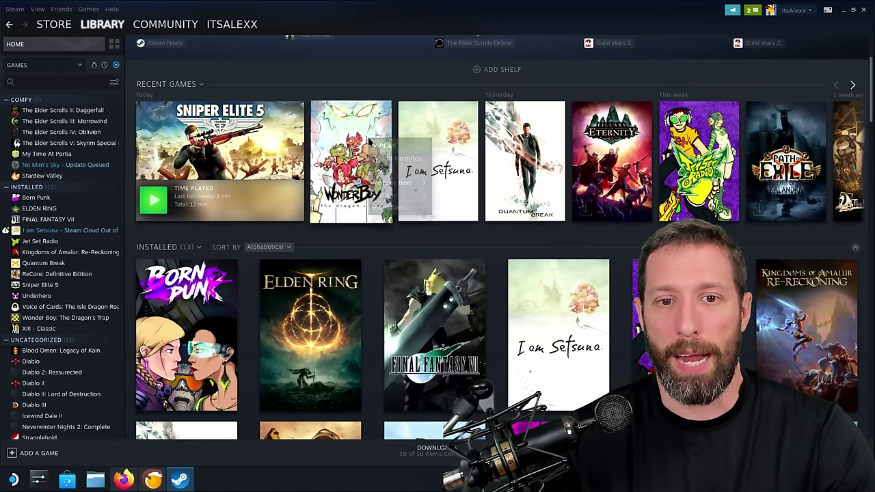
Step: Look through the options for Wonder Boy in the recent games, including the collections it can be added to, and dismiss them
right_click(370, 142)
mouse_move(422, 197)
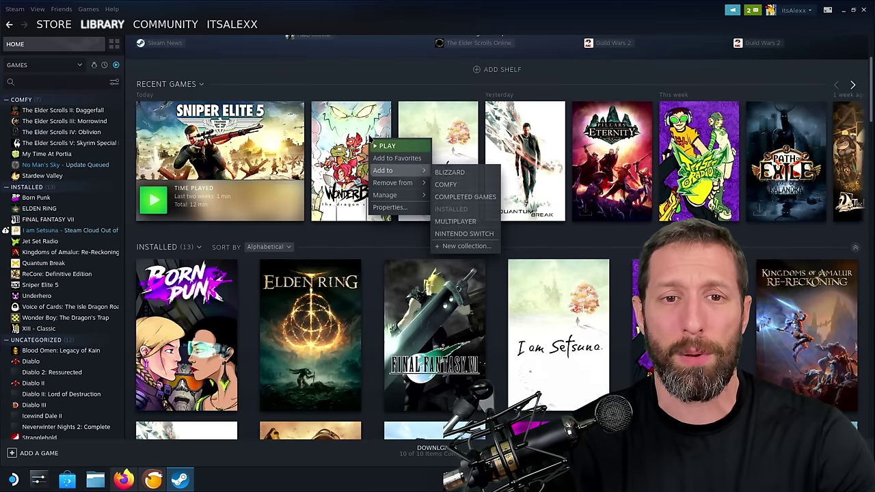
left_click(352, 120)
Step: Open the library page of Wonder Boy: The Dragon's Trap and view its banner's custom background and logo options
left_click(365, 121)
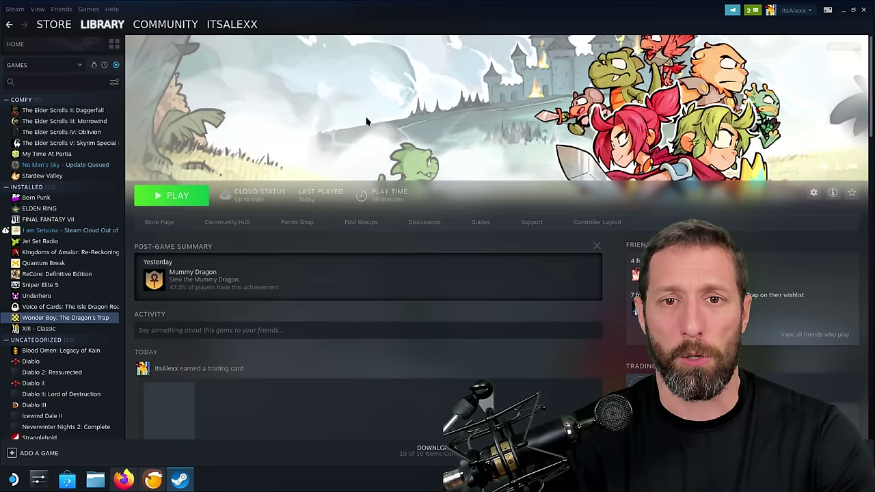
right_click(421, 90)
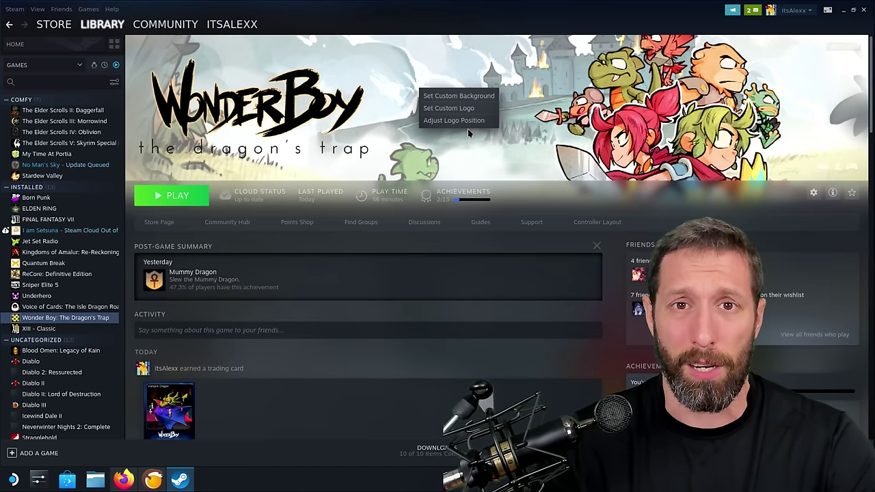
left_click(539, 104)
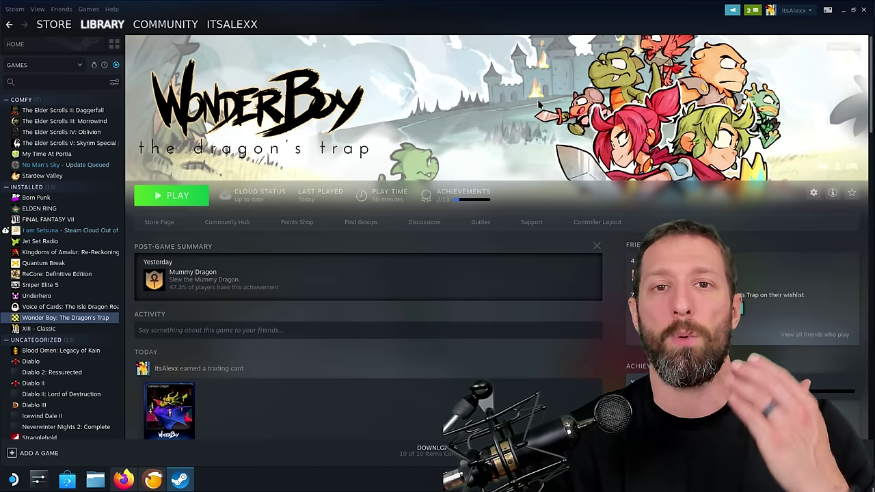